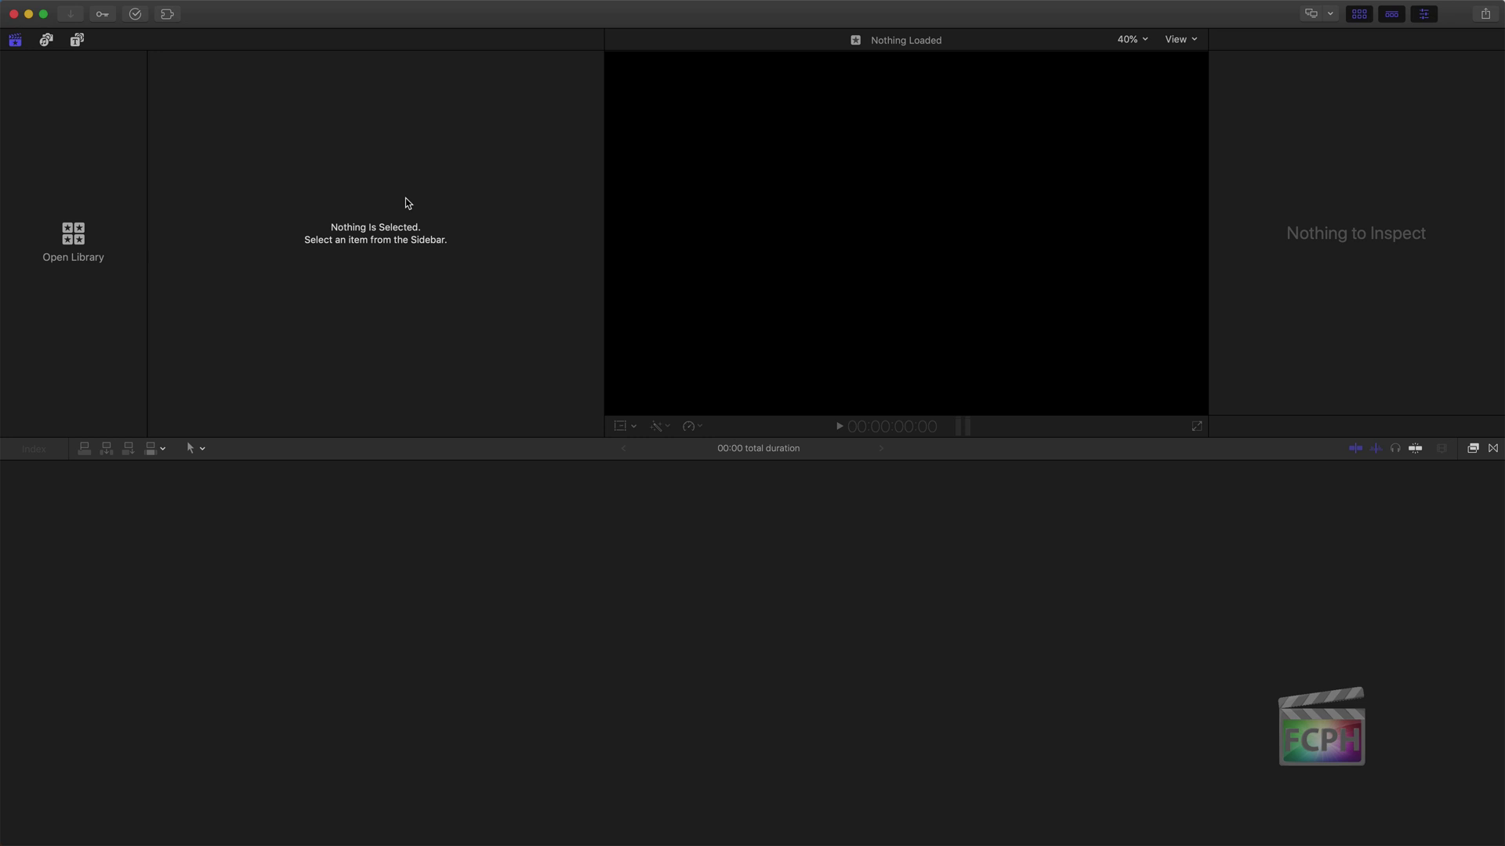
Step: Reset to the Default workspace, drag the timeline divider down, and hide the inspector
left_click(384, 7)
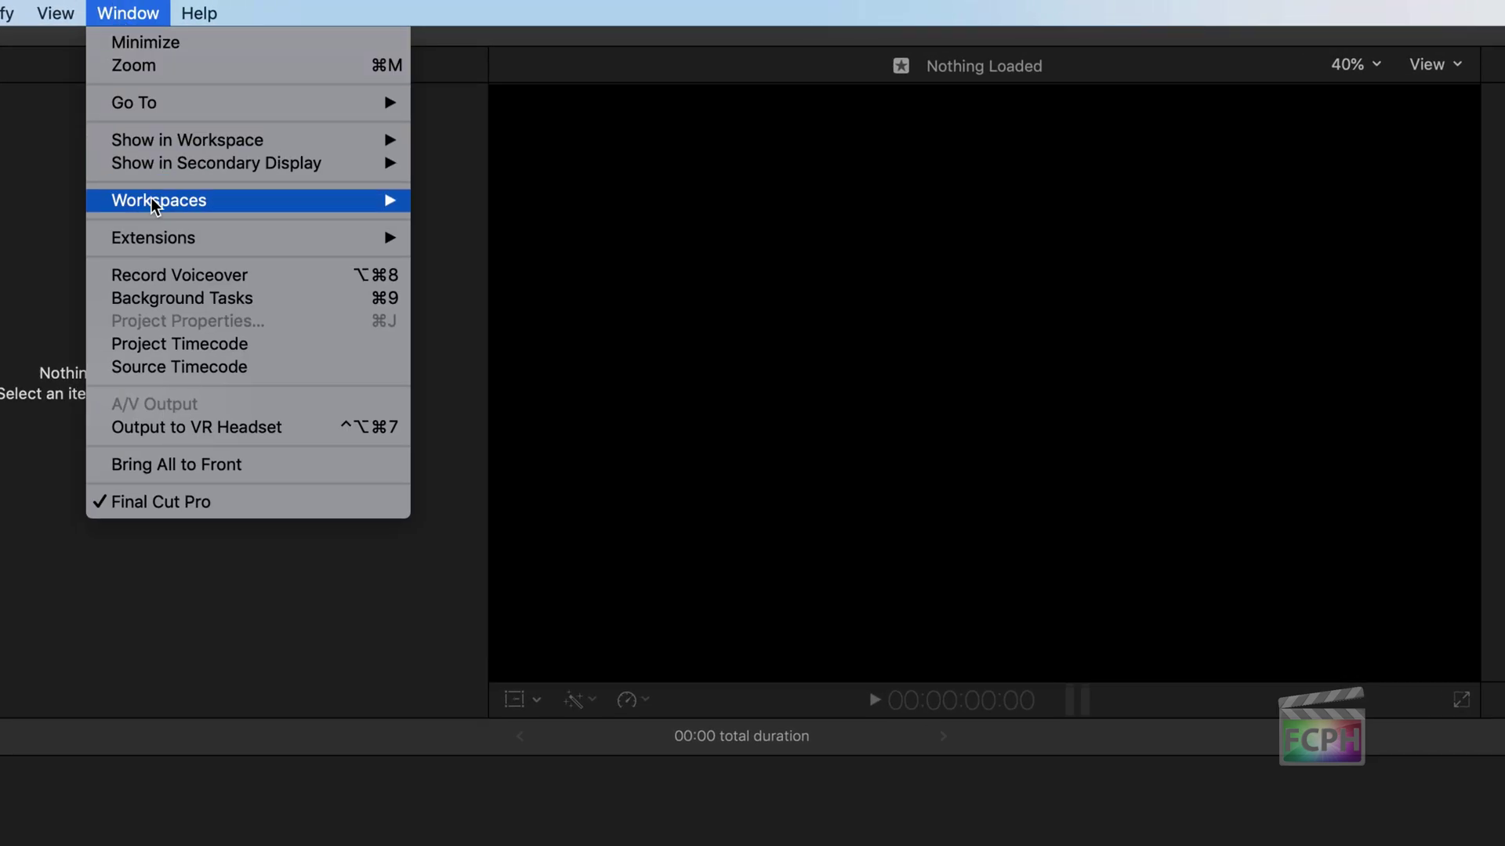
mouse_move(156, 206)
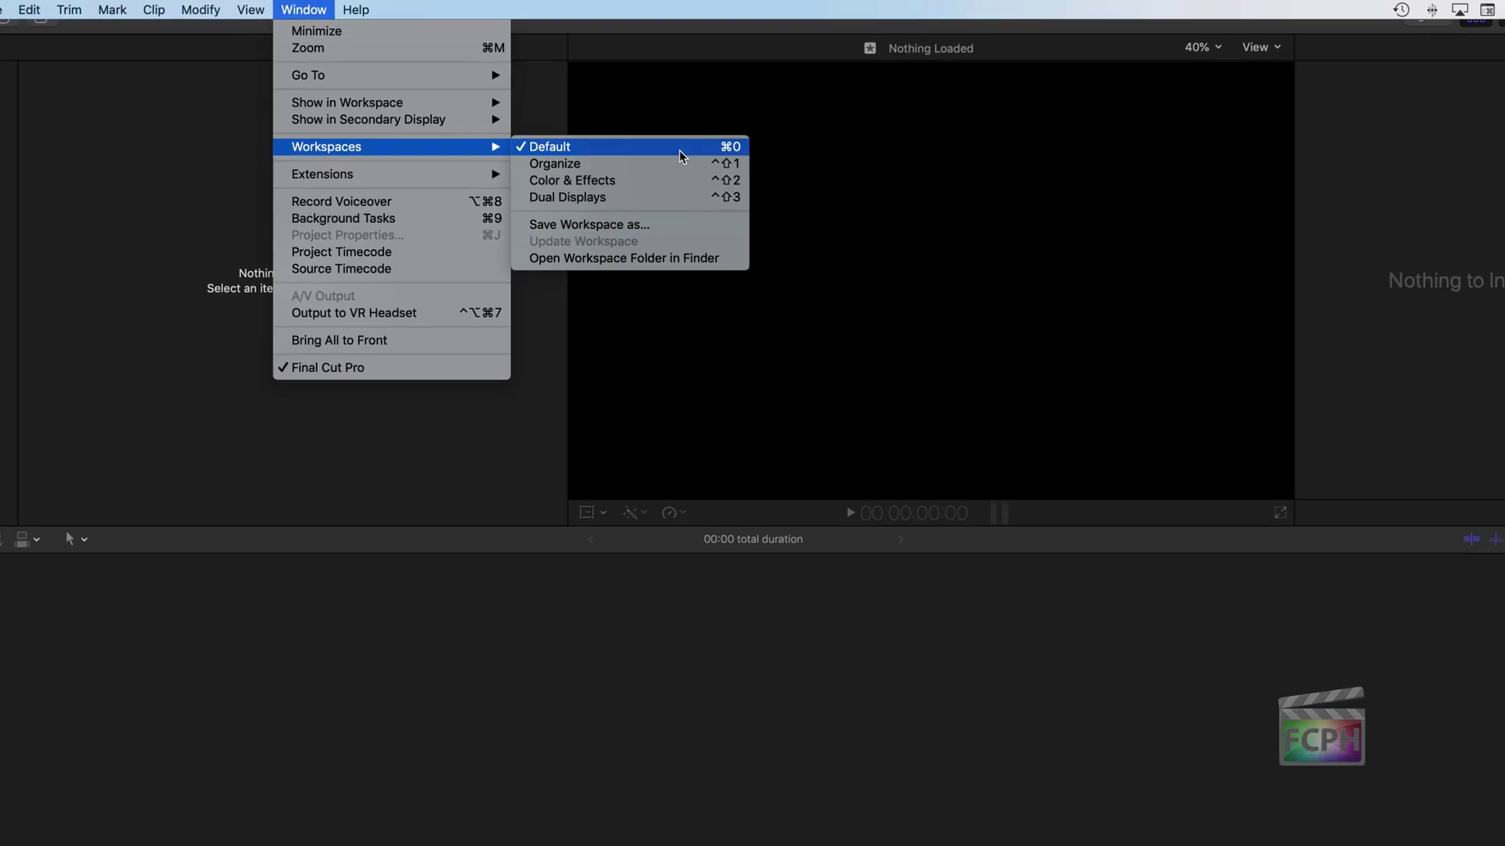
left_click(739, 127)
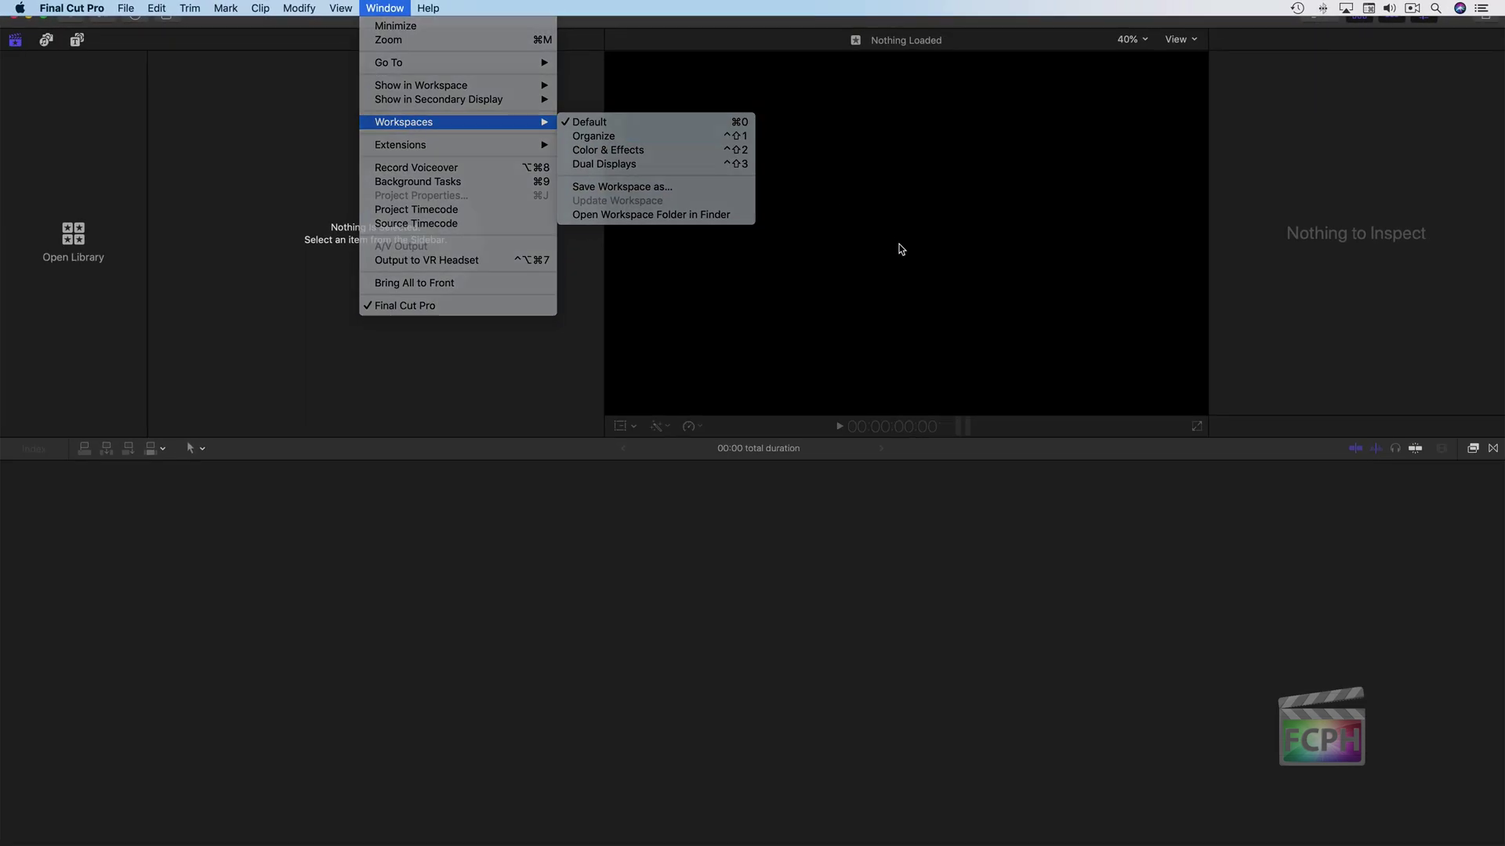
left_click_drag(1227, 437, 1230, 639)
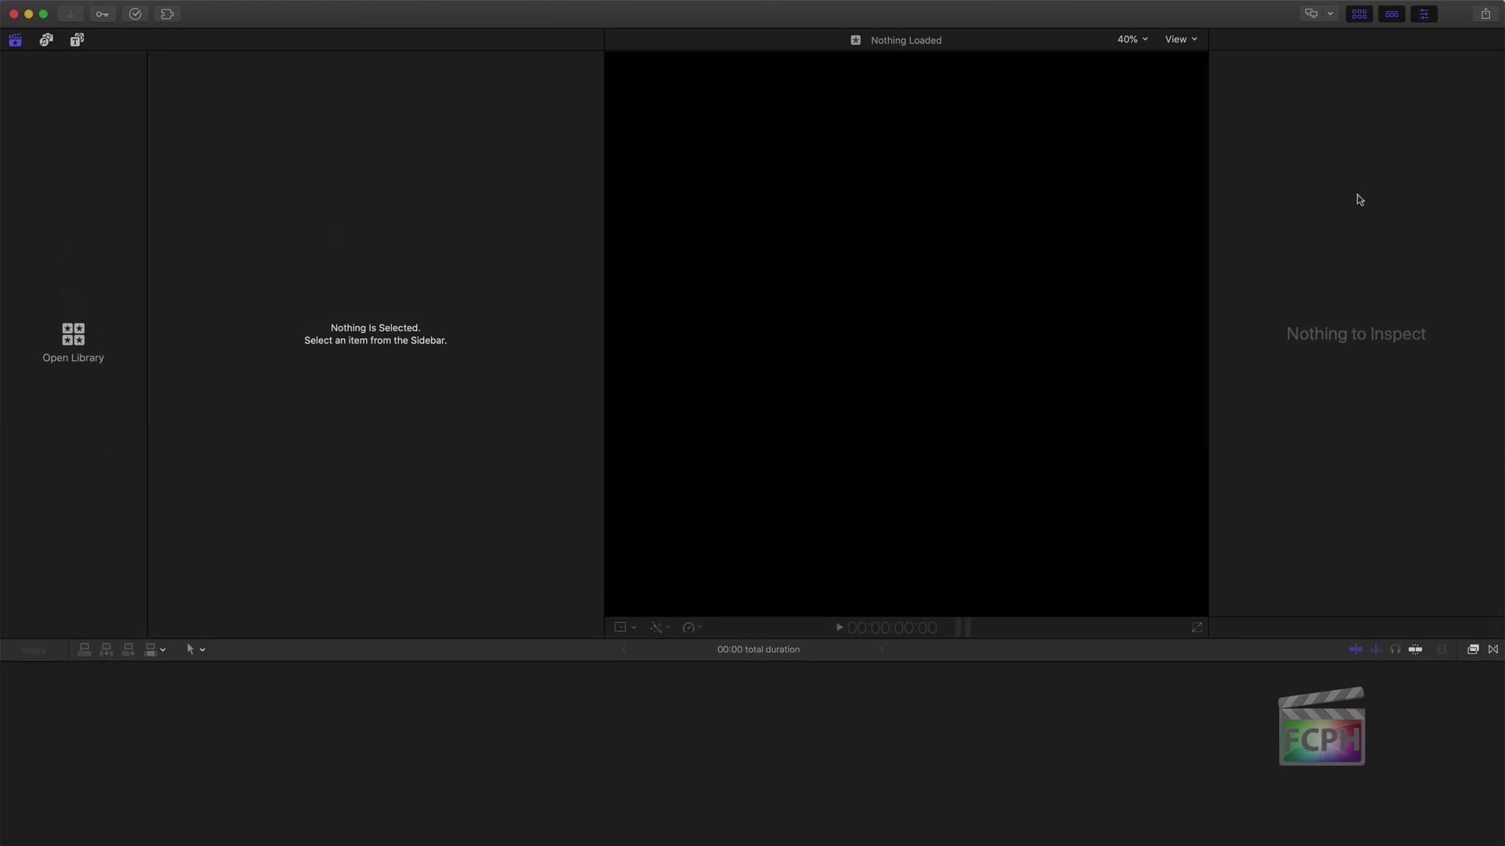
left_click(1423, 14)
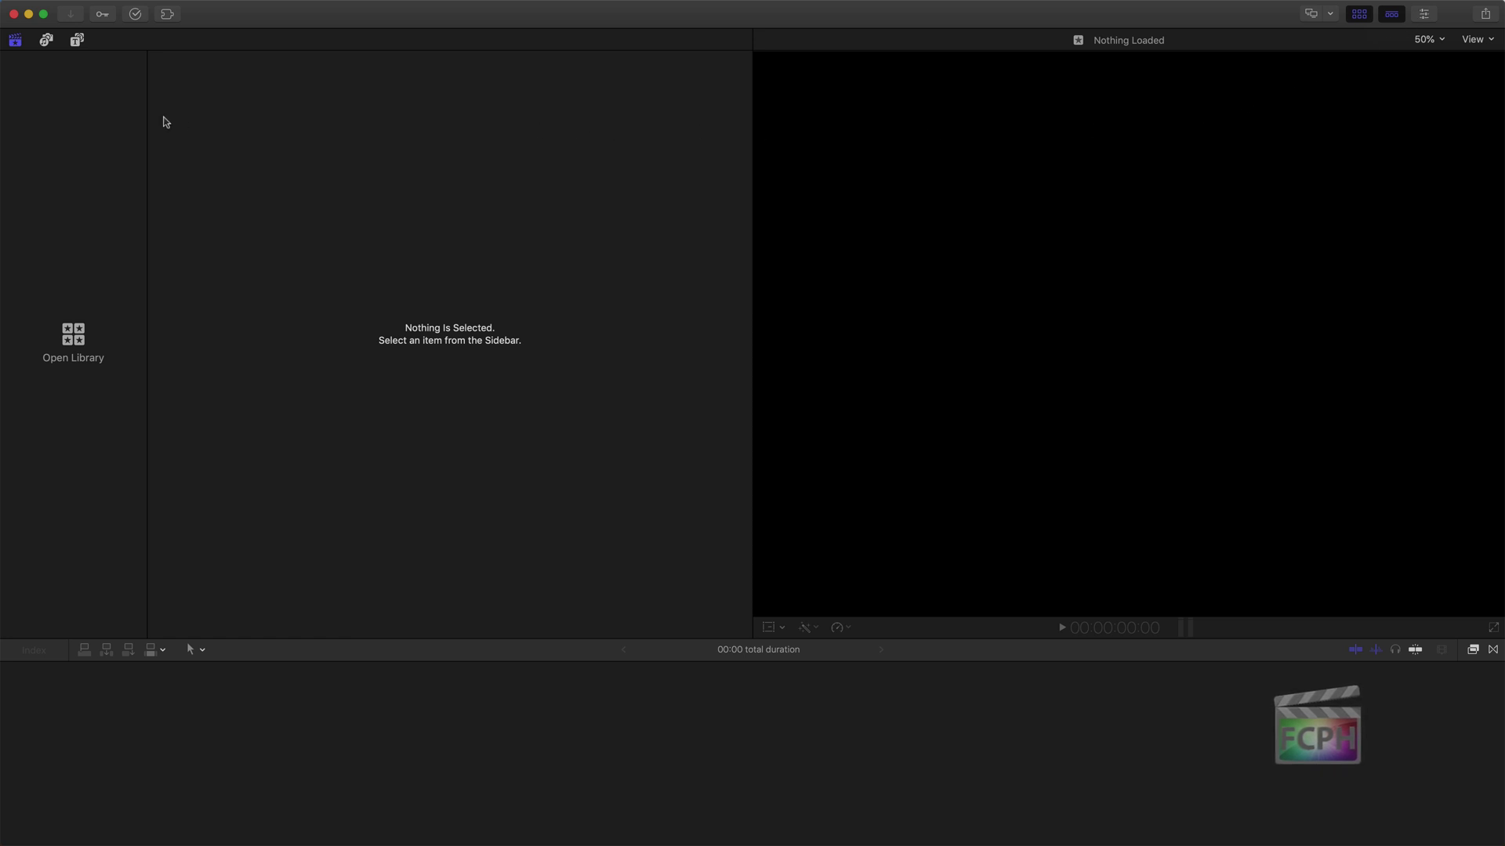
Step: Hide the libraries sidebar so the browser reaches the window's left edge, then show Window > Workspaces
left_click(14, 40)
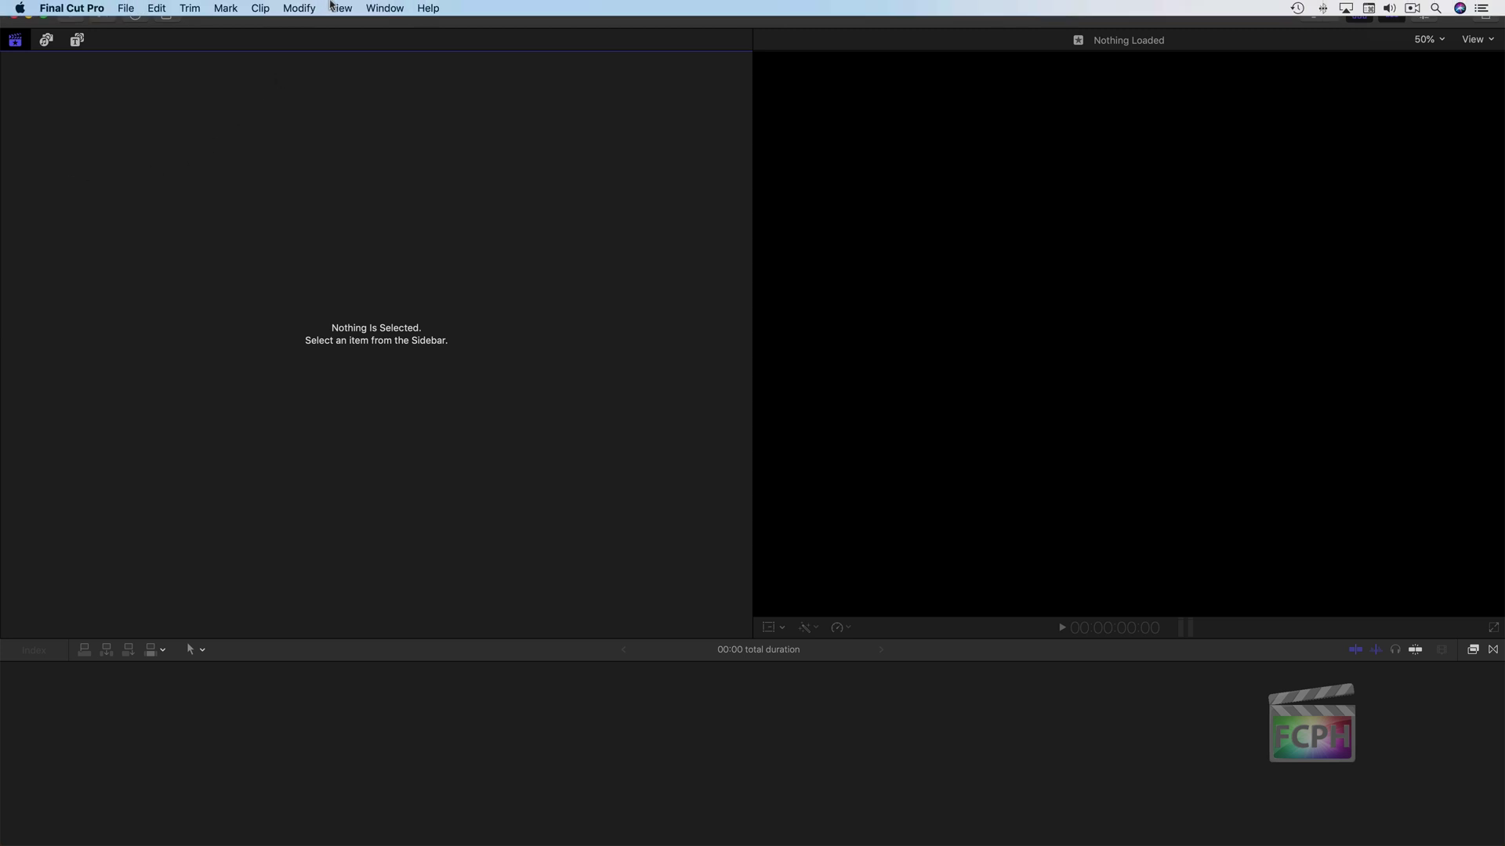
left_click(384, 8)
mouse_move(439, 123)
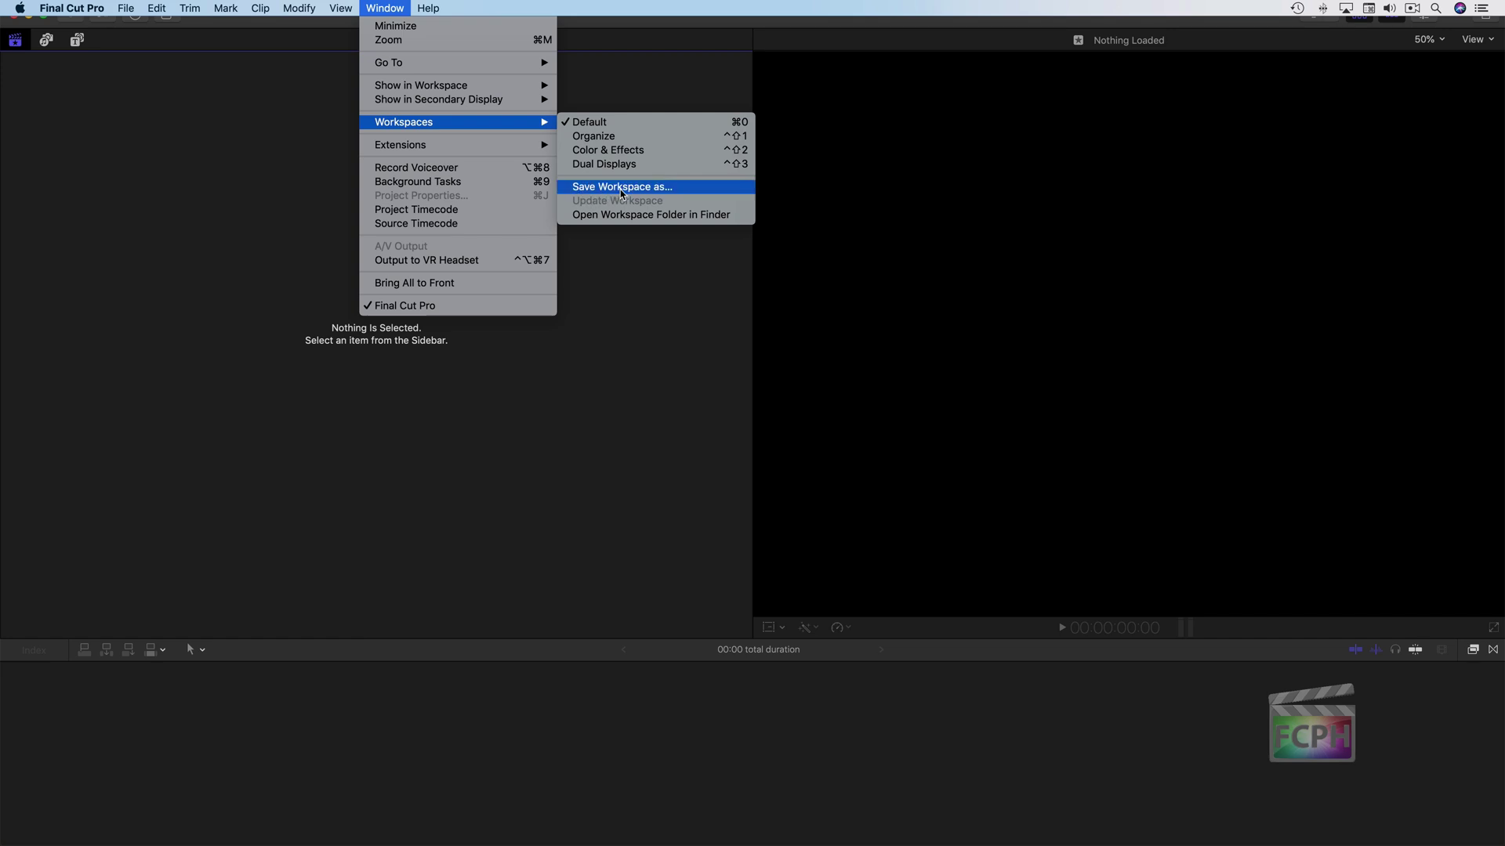
Step: Save the arranged layout with Save Workspace as…, naming it 'Custom'
left_click(639, 189)
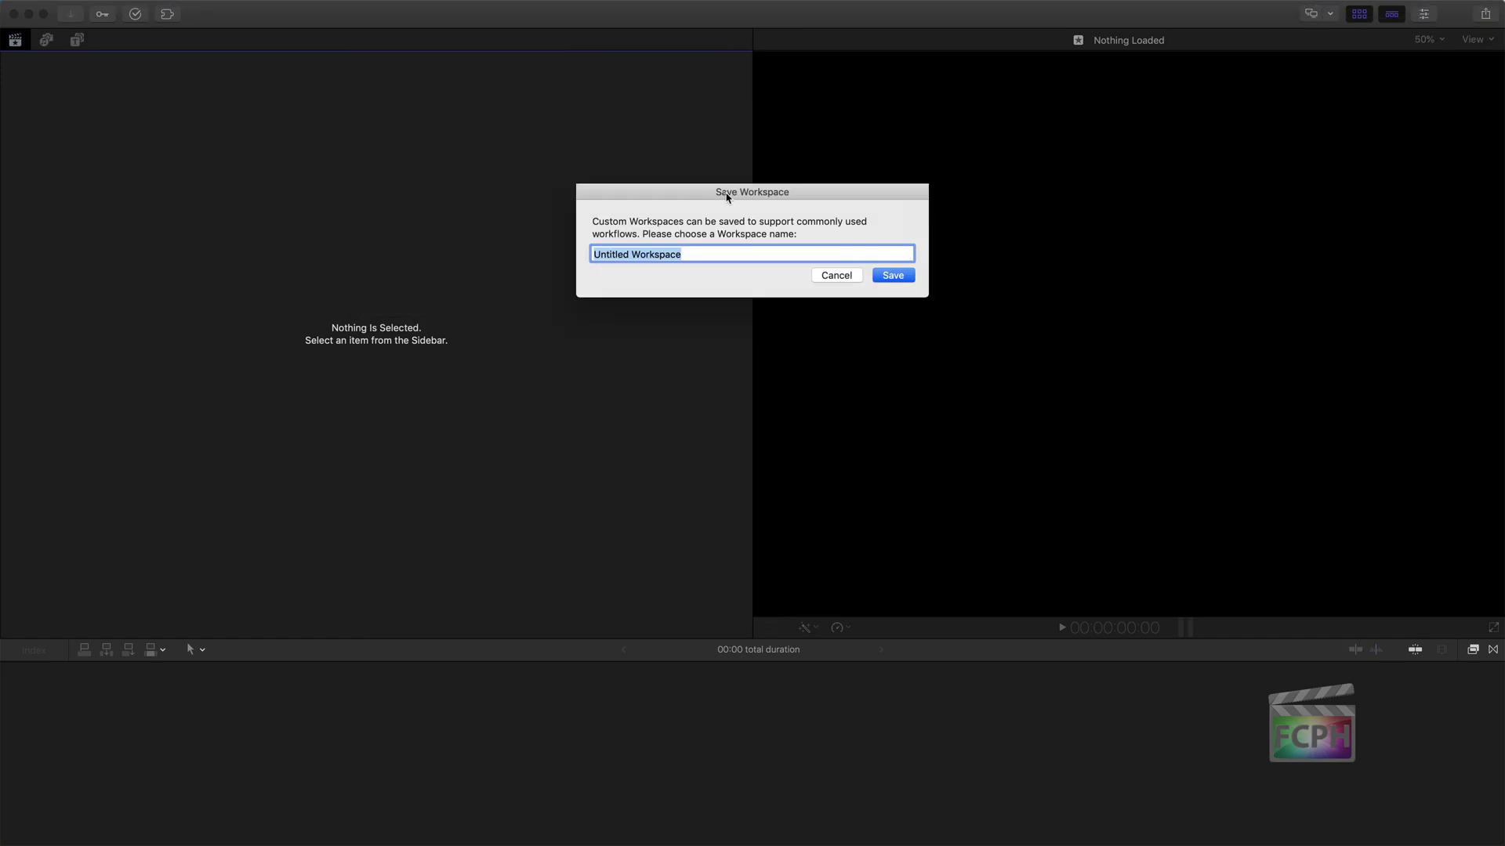
type("Cus")
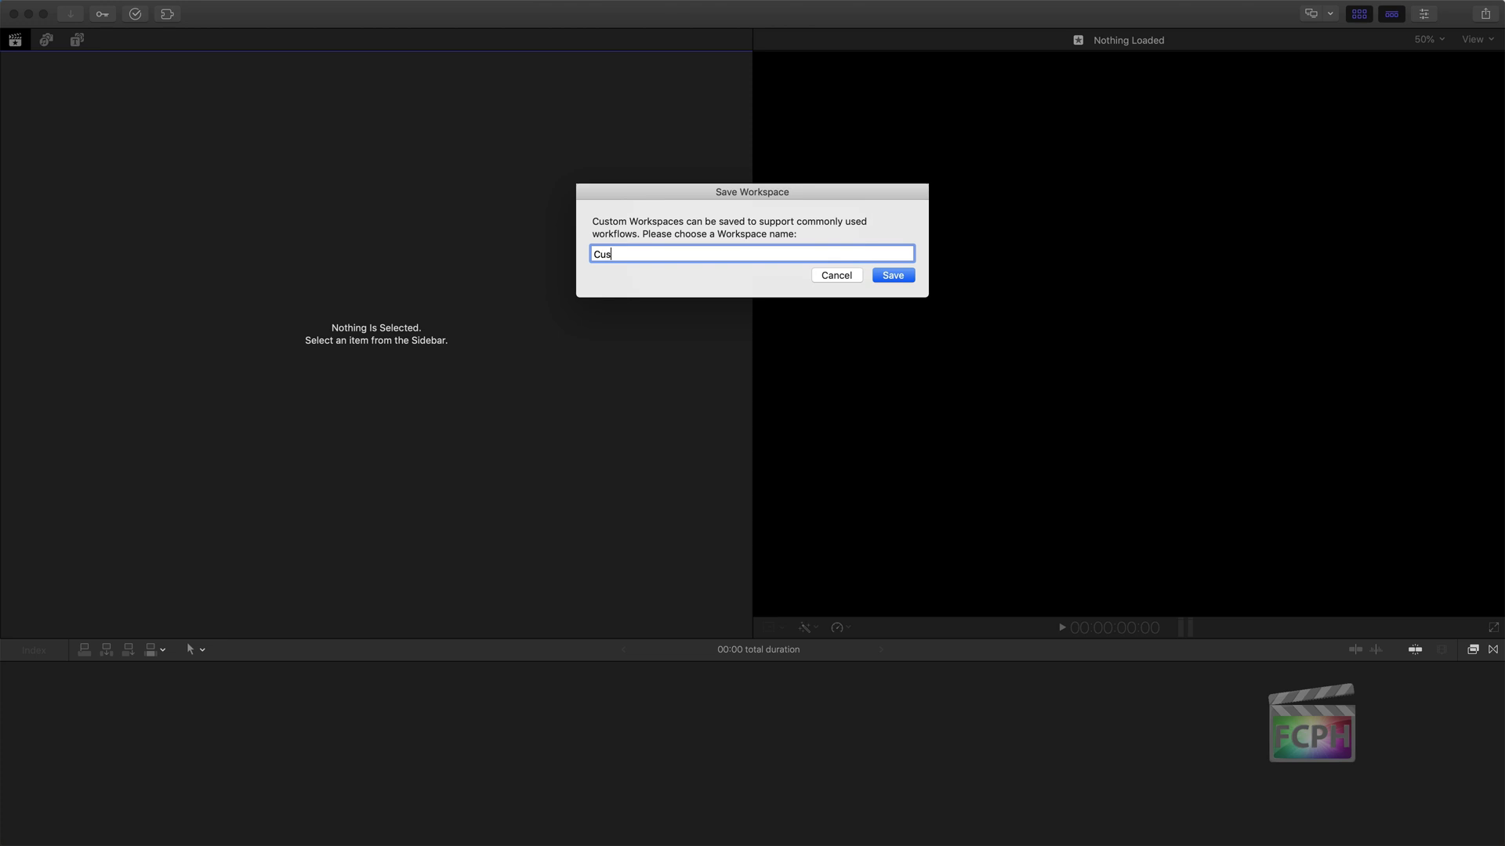
type("tom")
key("super+a")
left_click(898, 280)
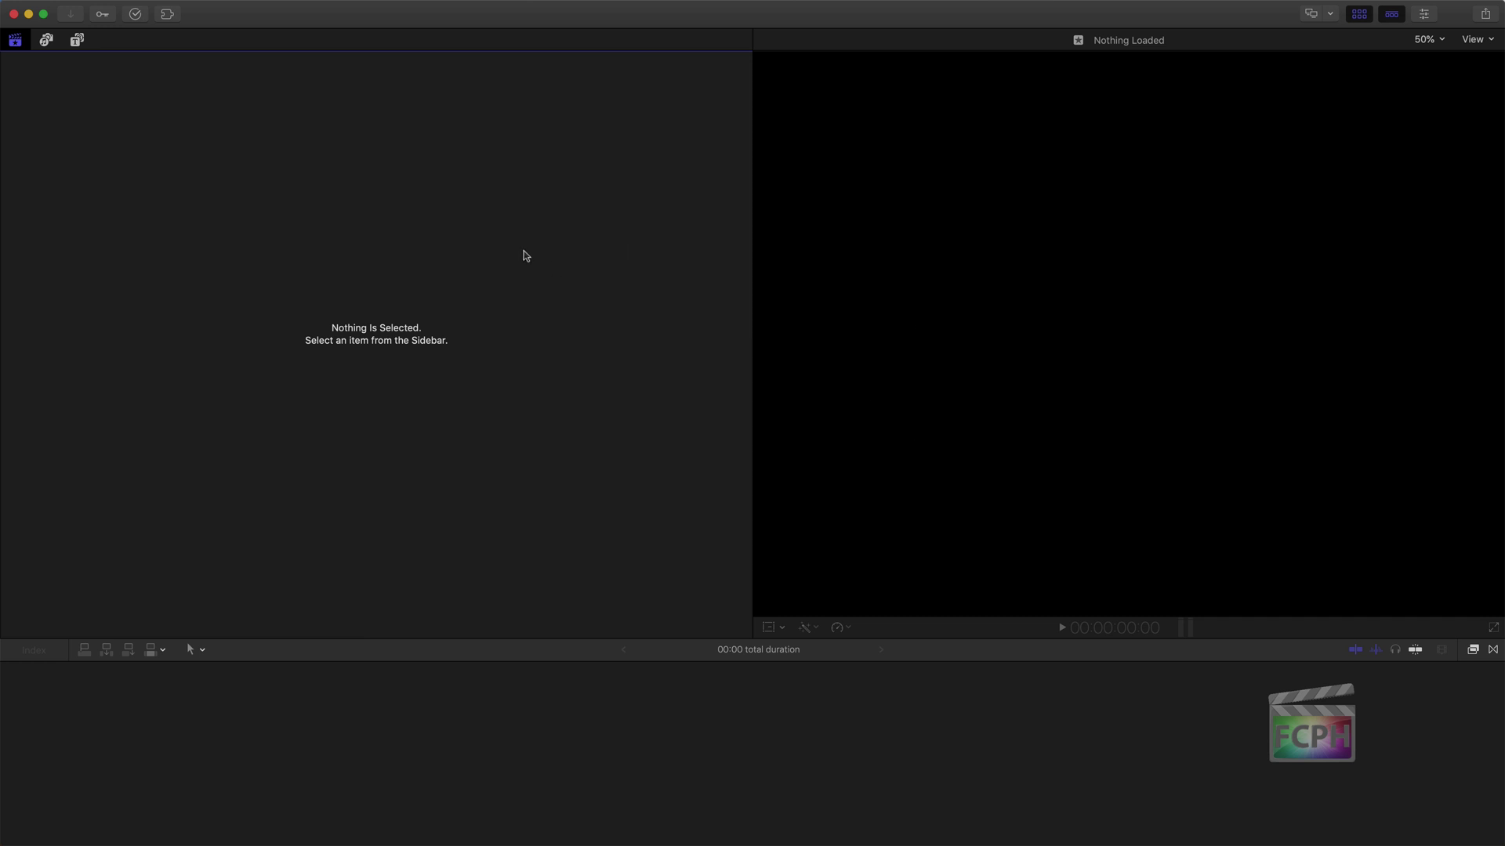
Step: Verify Custom appears ticked in the Window > Workspaces list, then go to the Apple menu
left_click(376, 7)
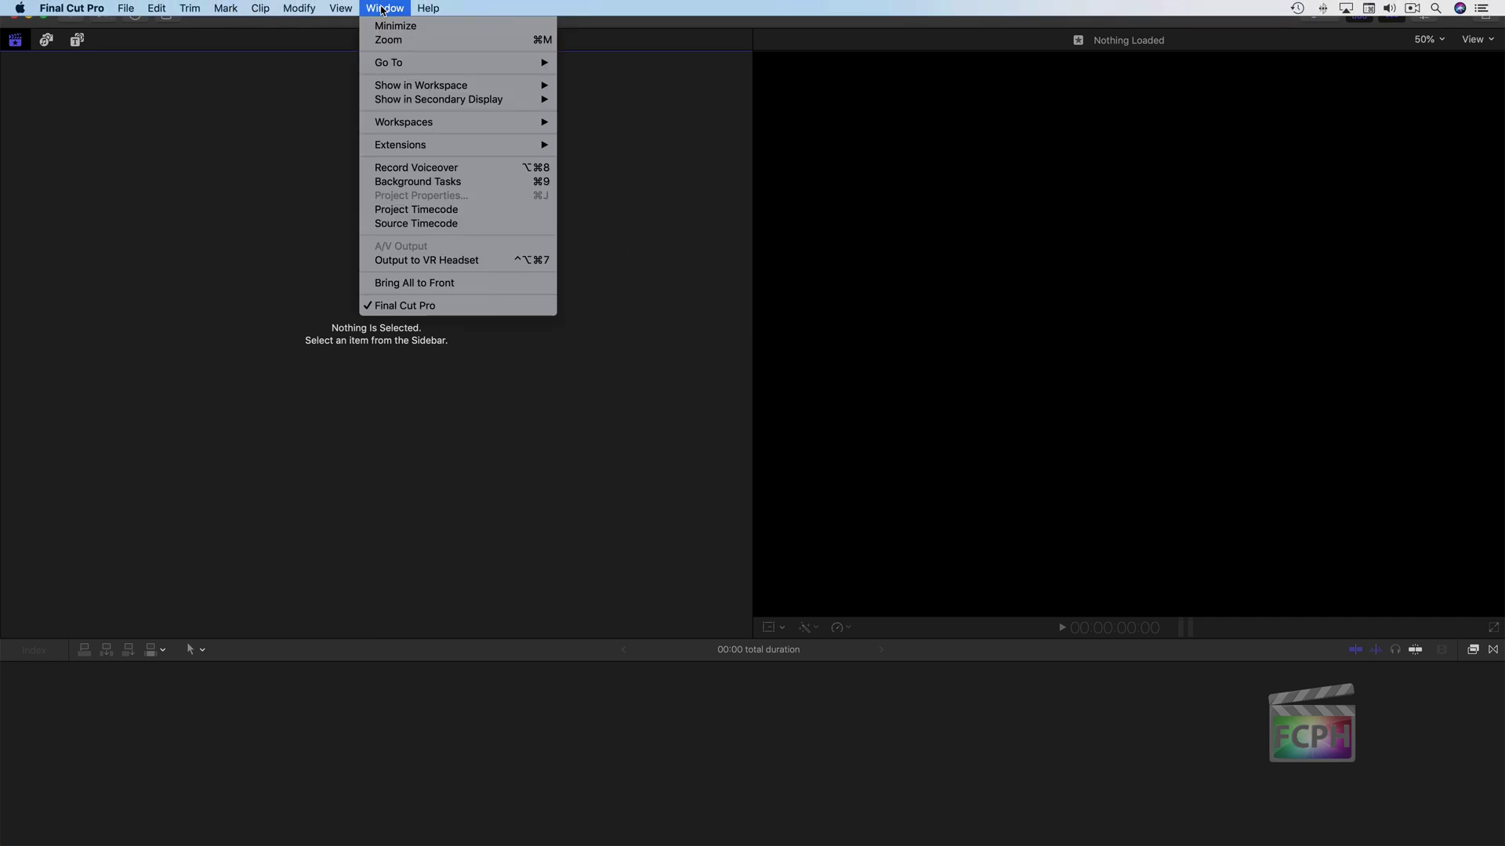
mouse_move(418, 125)
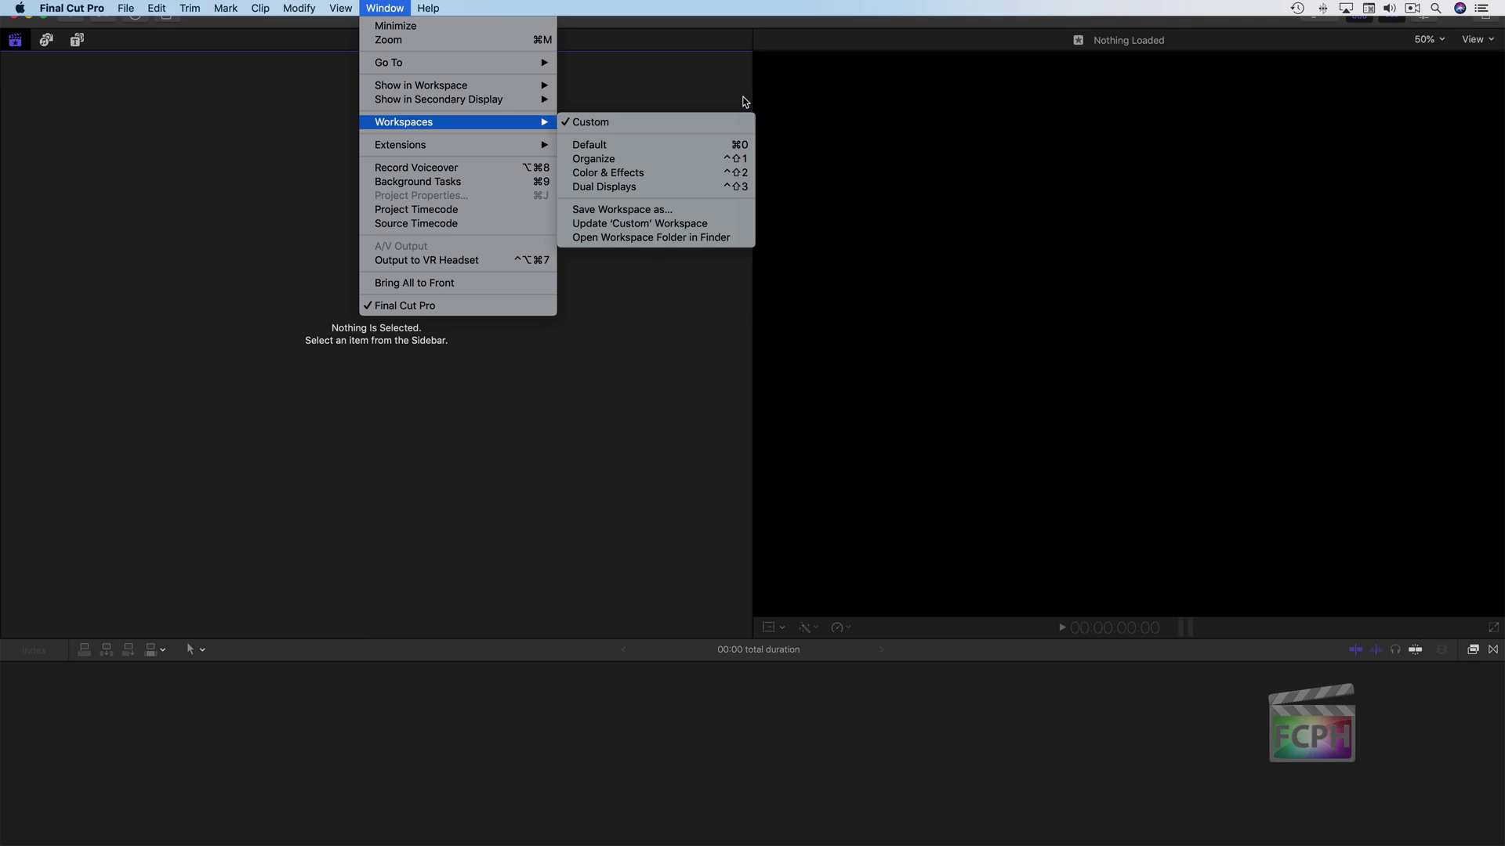
mouse_move(19, 8)
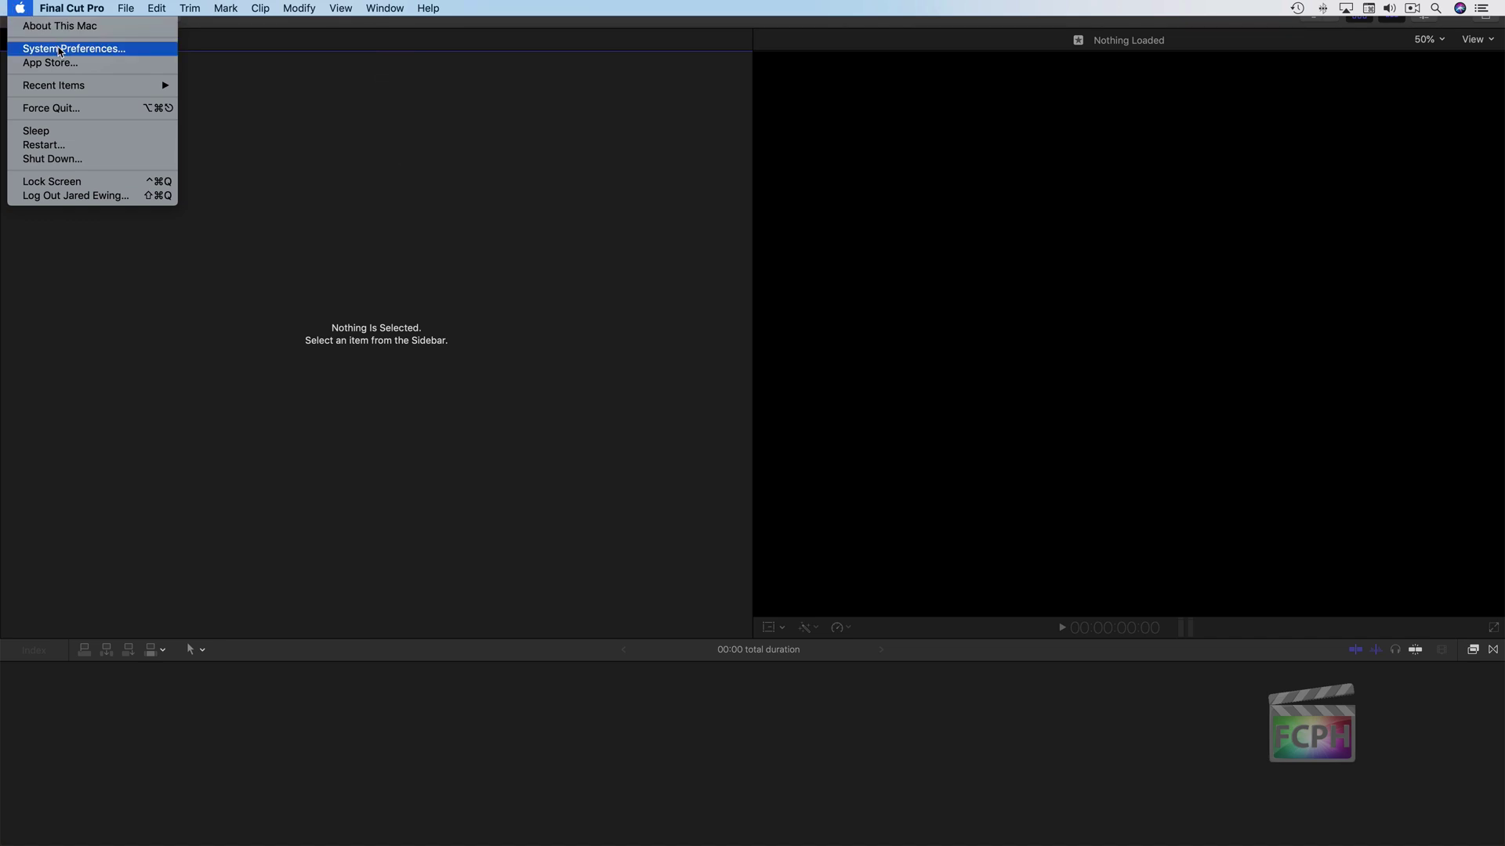
Step: Go to System Preferences > Keyboard > Shortcuts > App Shortcuts
left_click(60, 49)
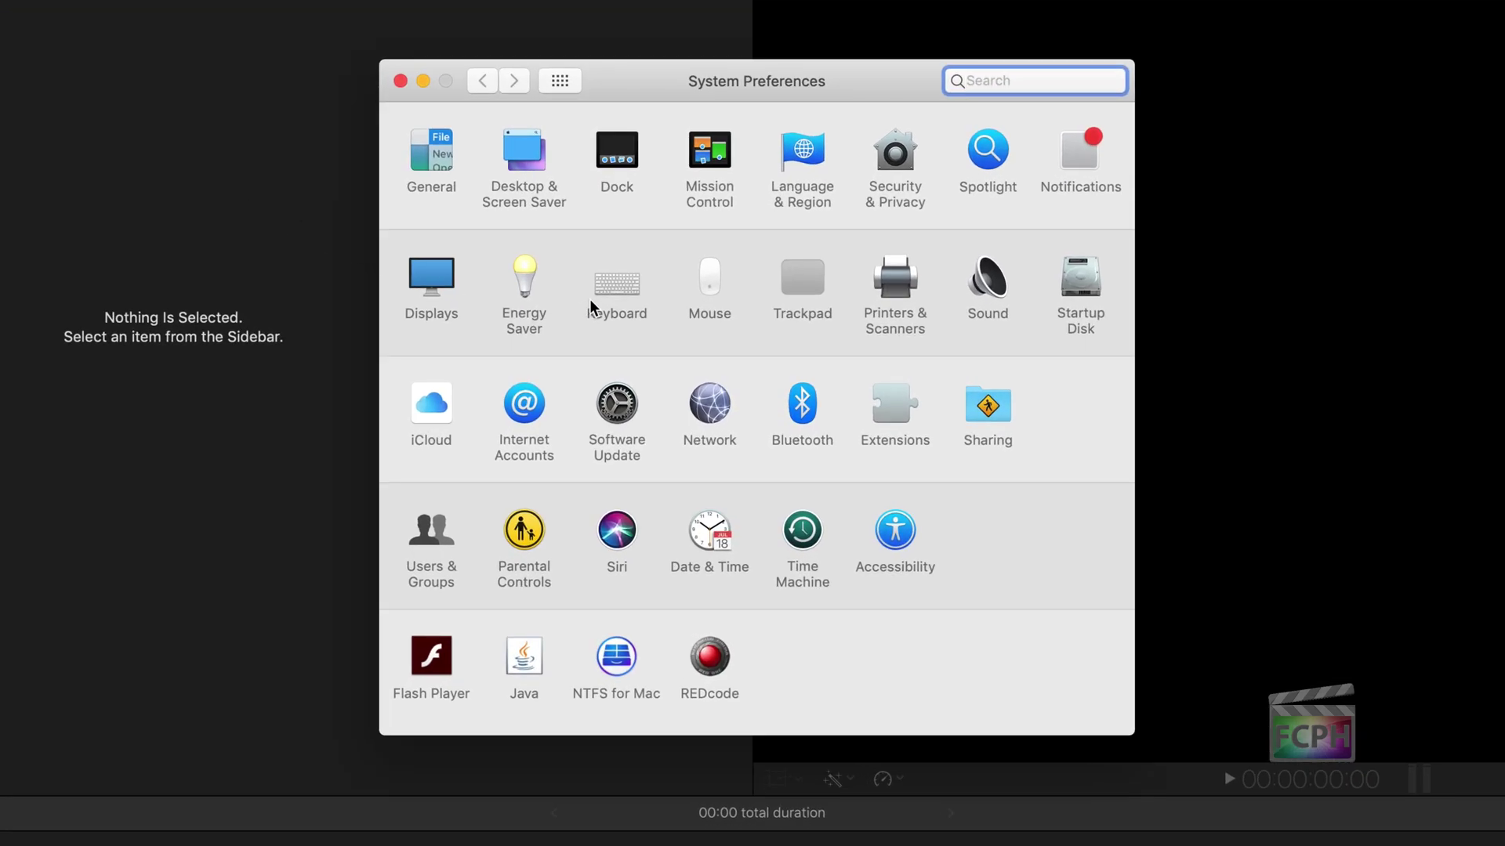
left_click(613, 287)
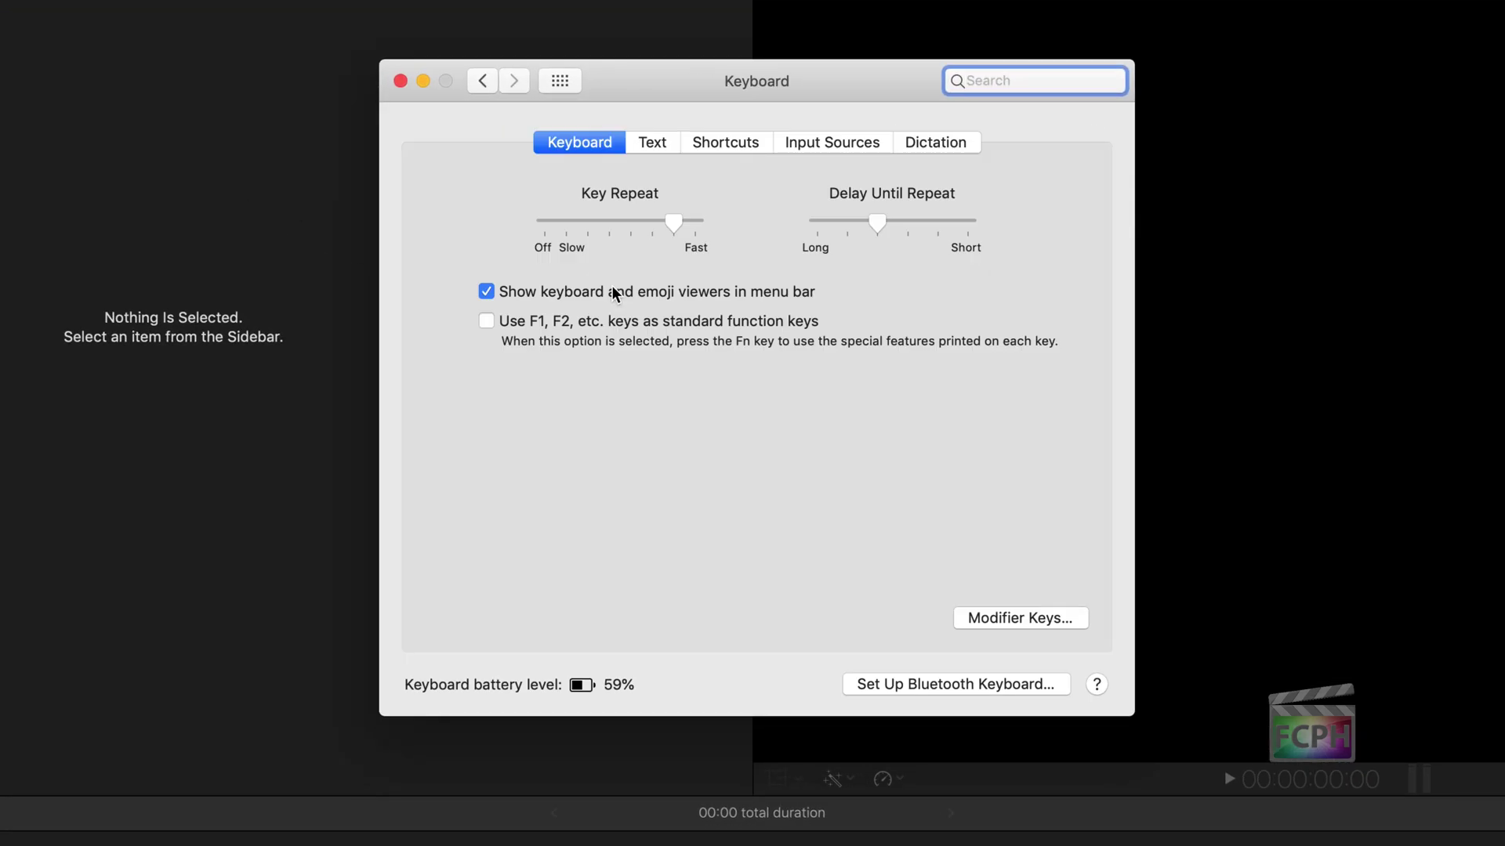
left_click(737, 141)
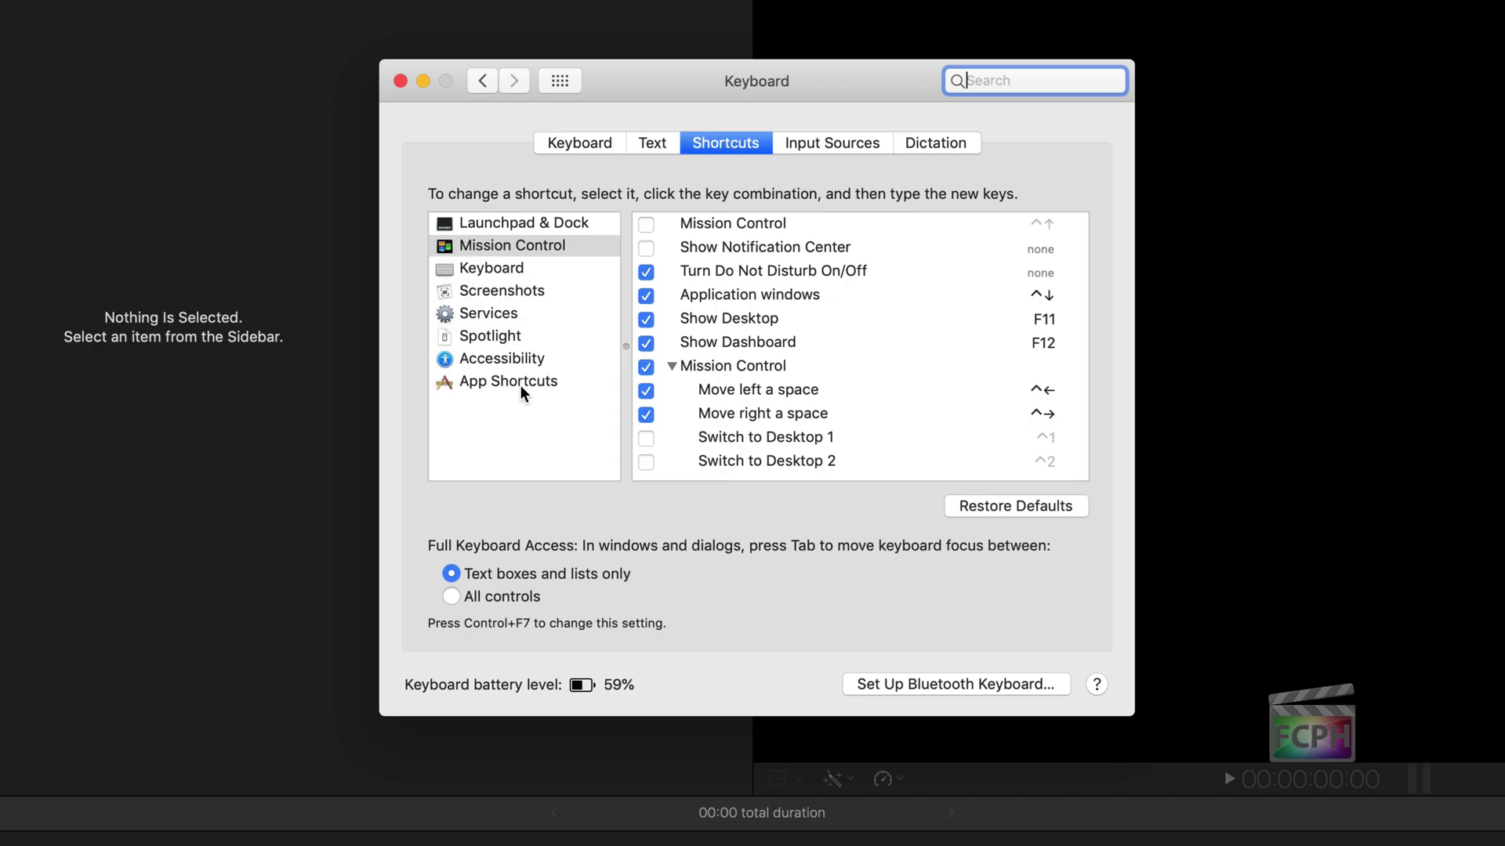
left_click(500, 381)
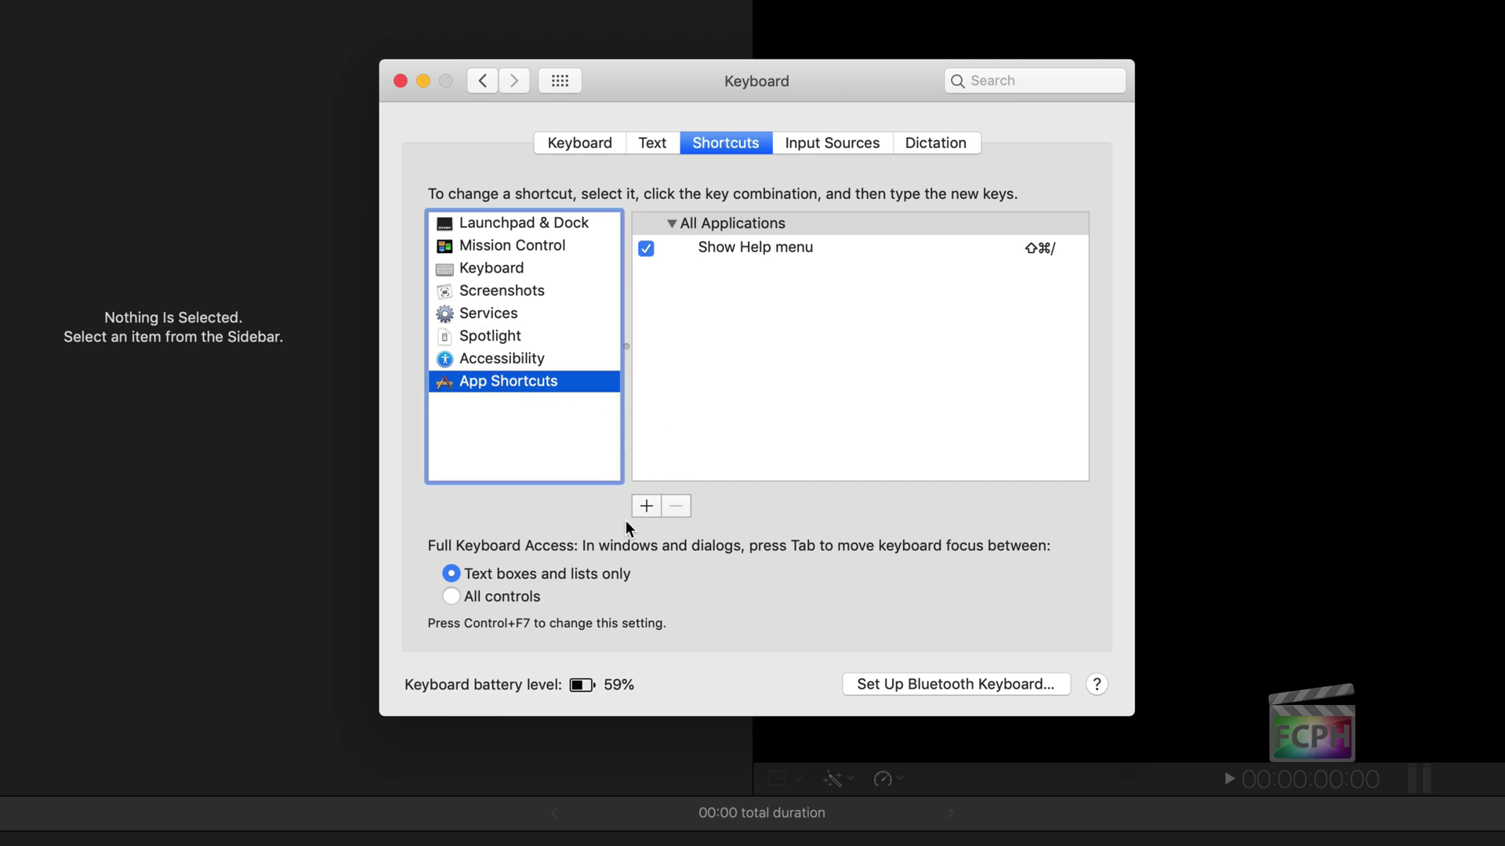
Step: Add a new App Shortcut with Final Cut Pro as its application, then return to Final Cut Pro
left_click(645, 505)
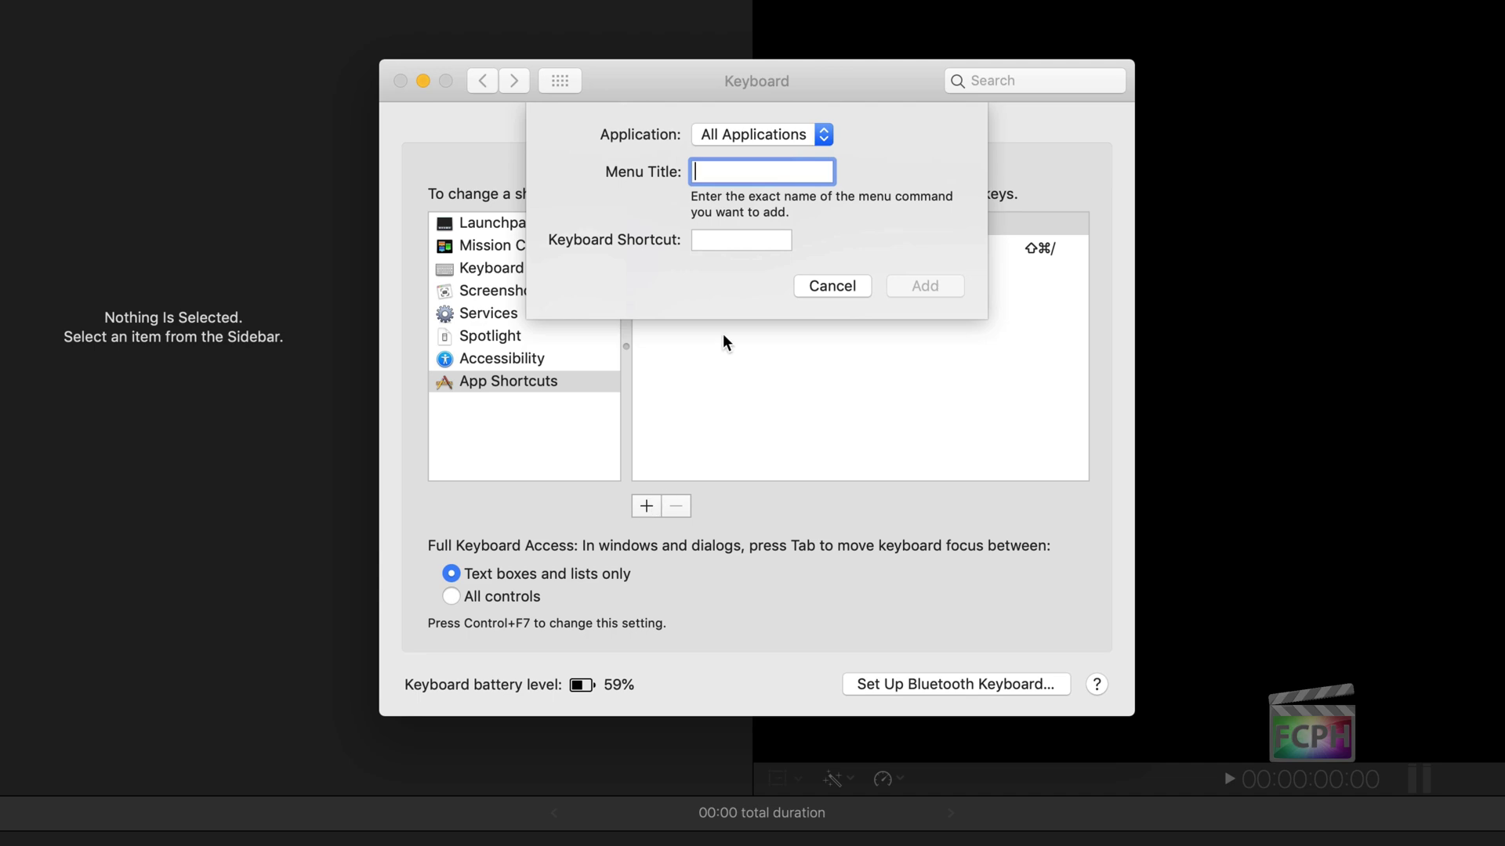
left_click(704, 140)
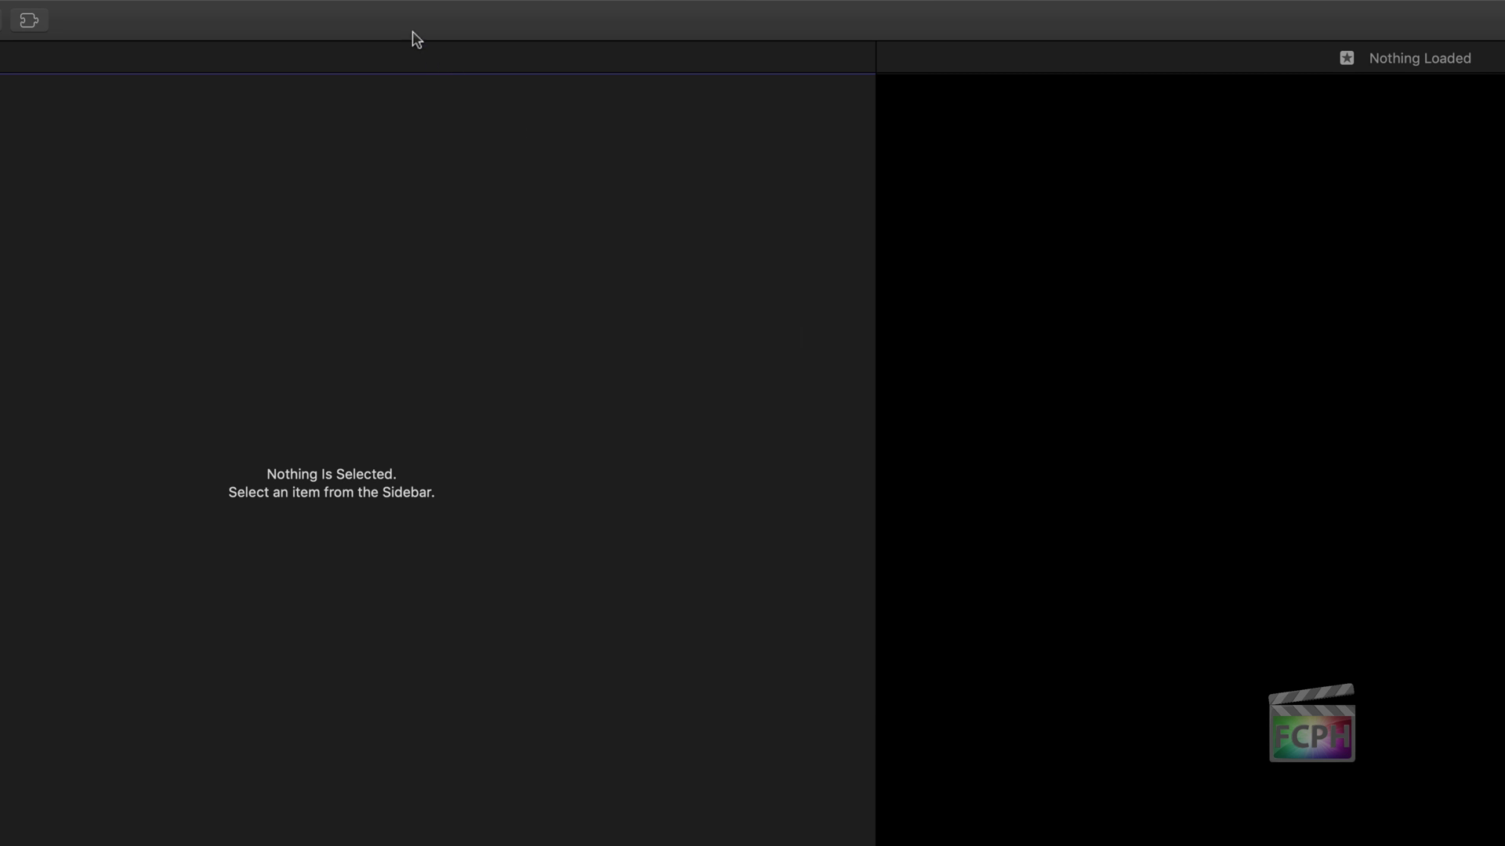
mouse_move(350, 7)
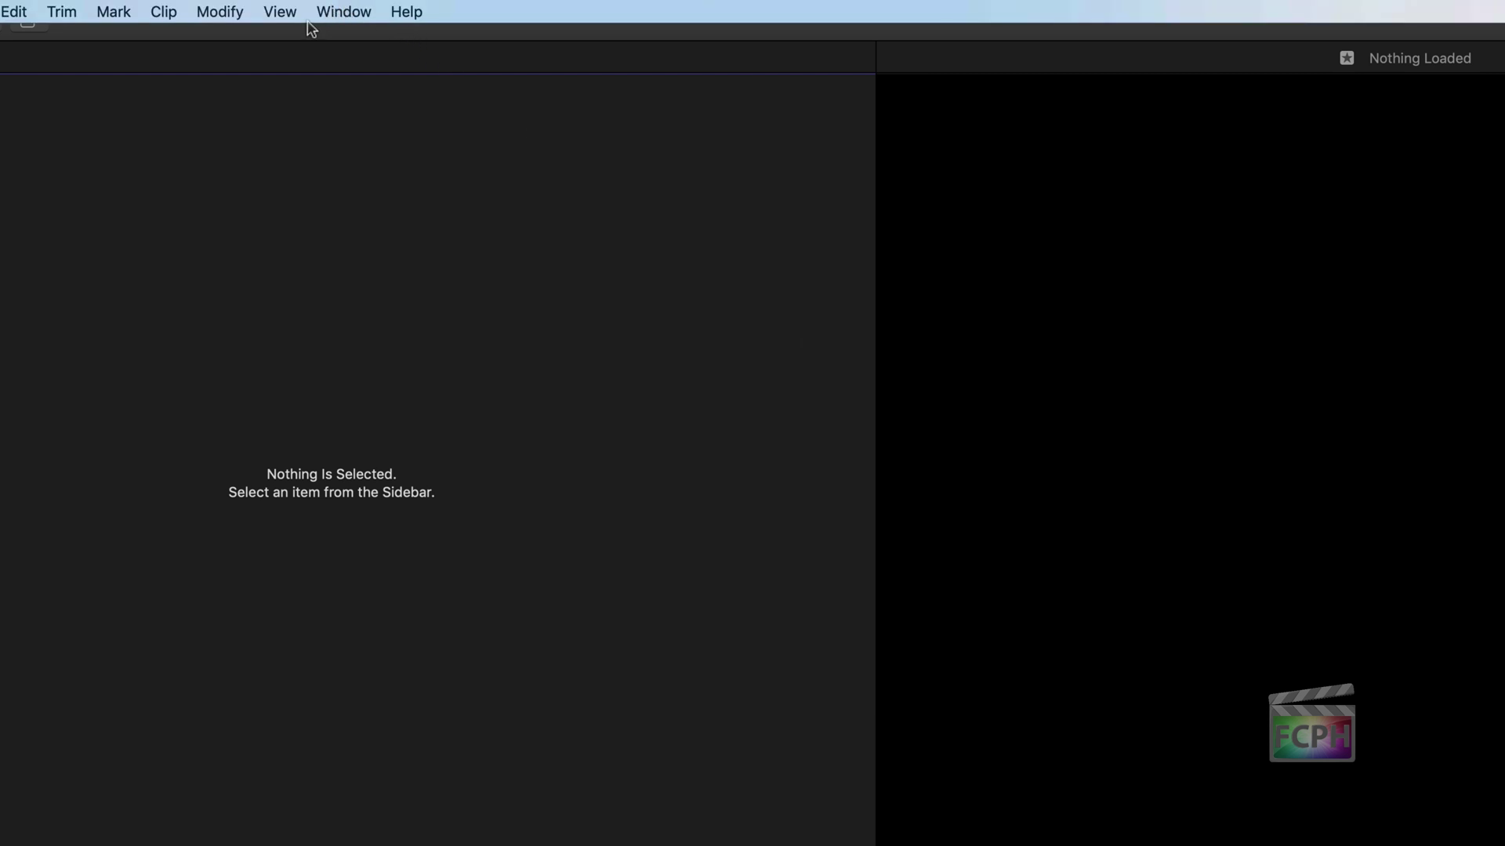
left_click(349, 13)
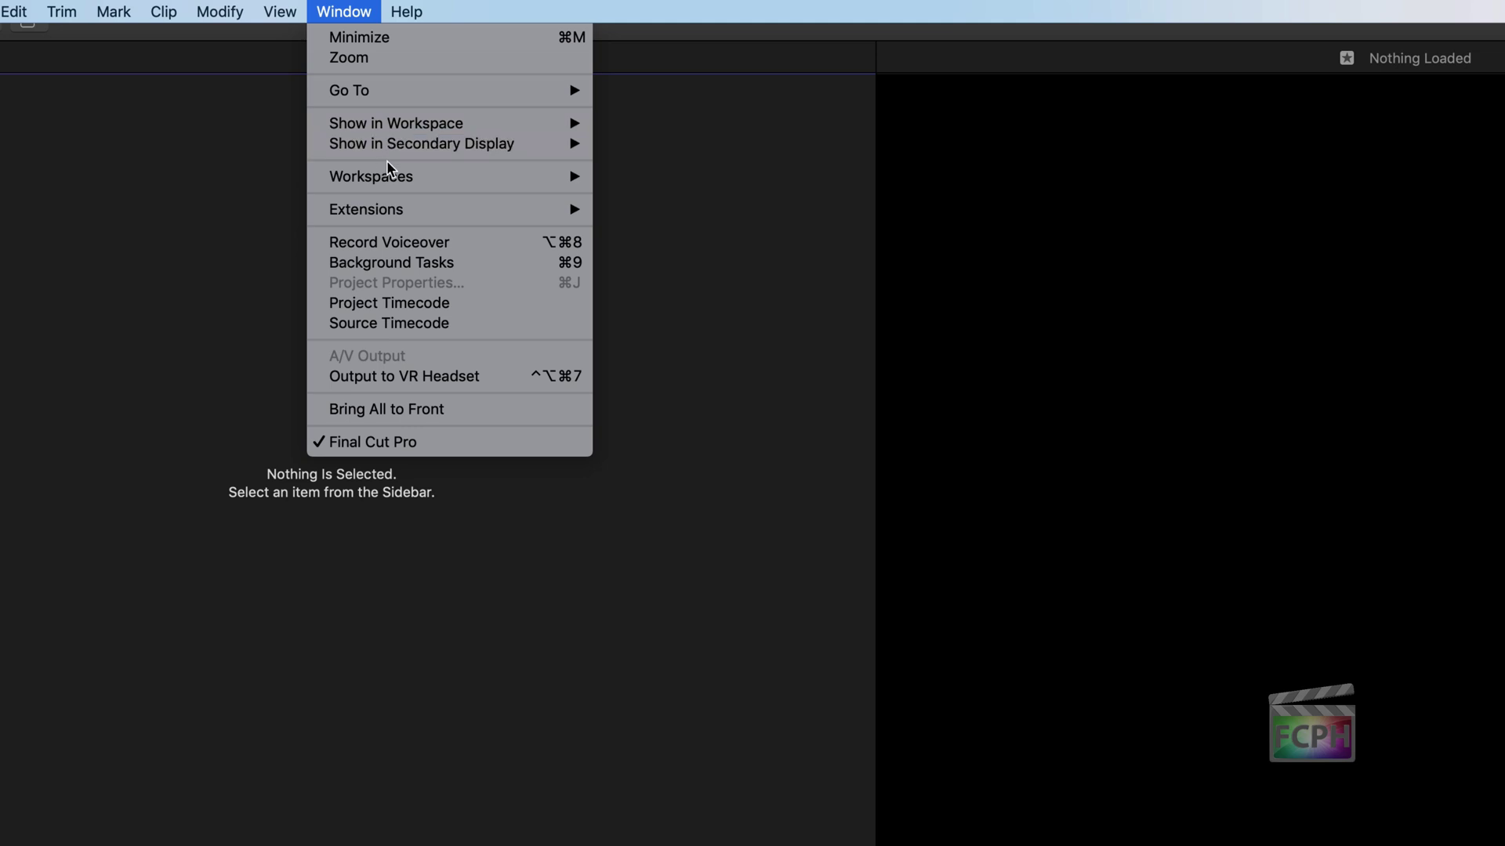
mouse_move(396, 177)
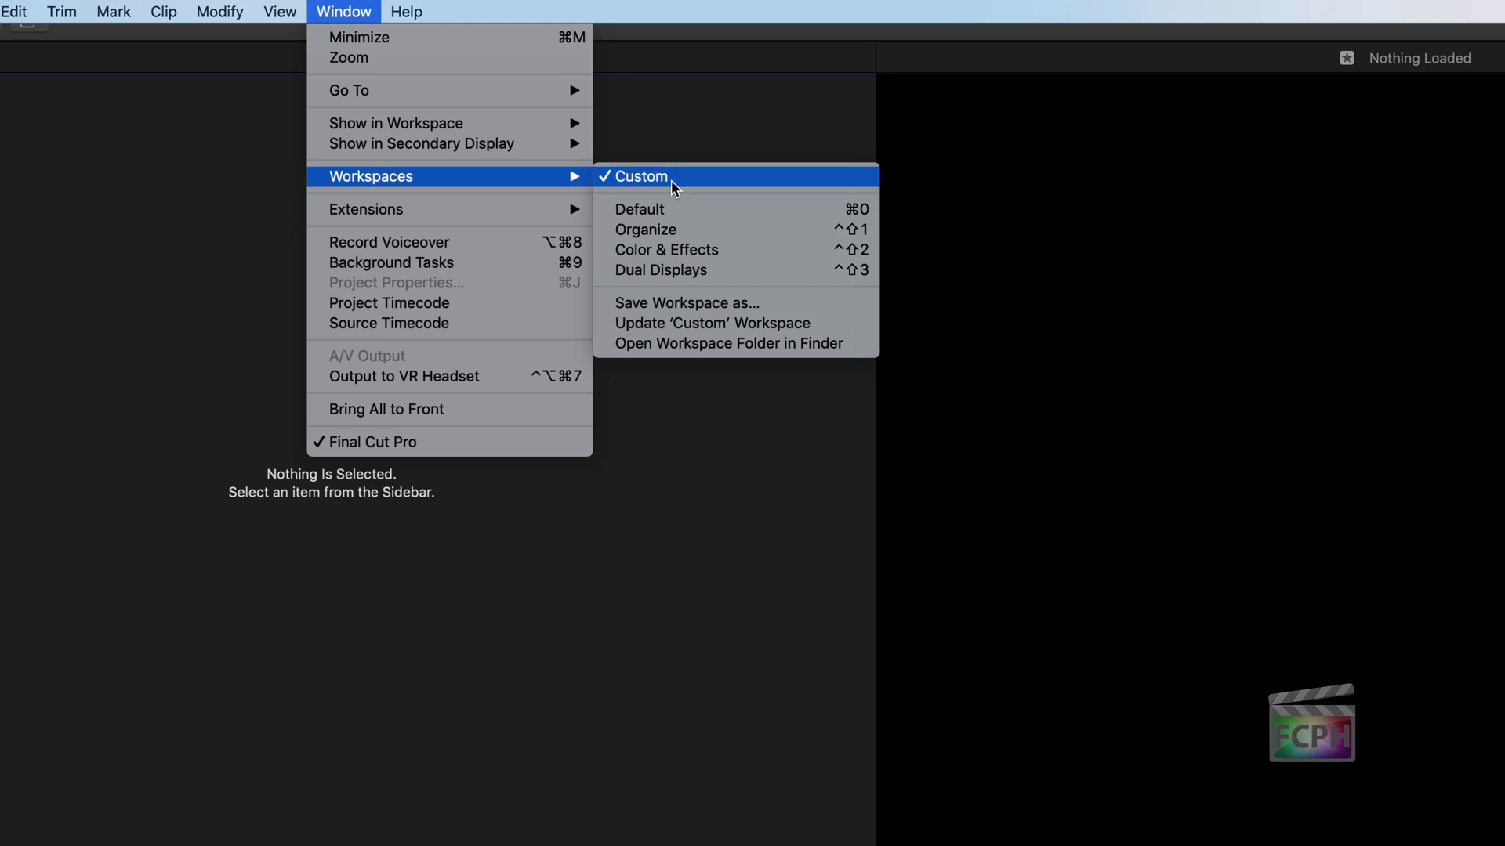
left_click(678, 134)
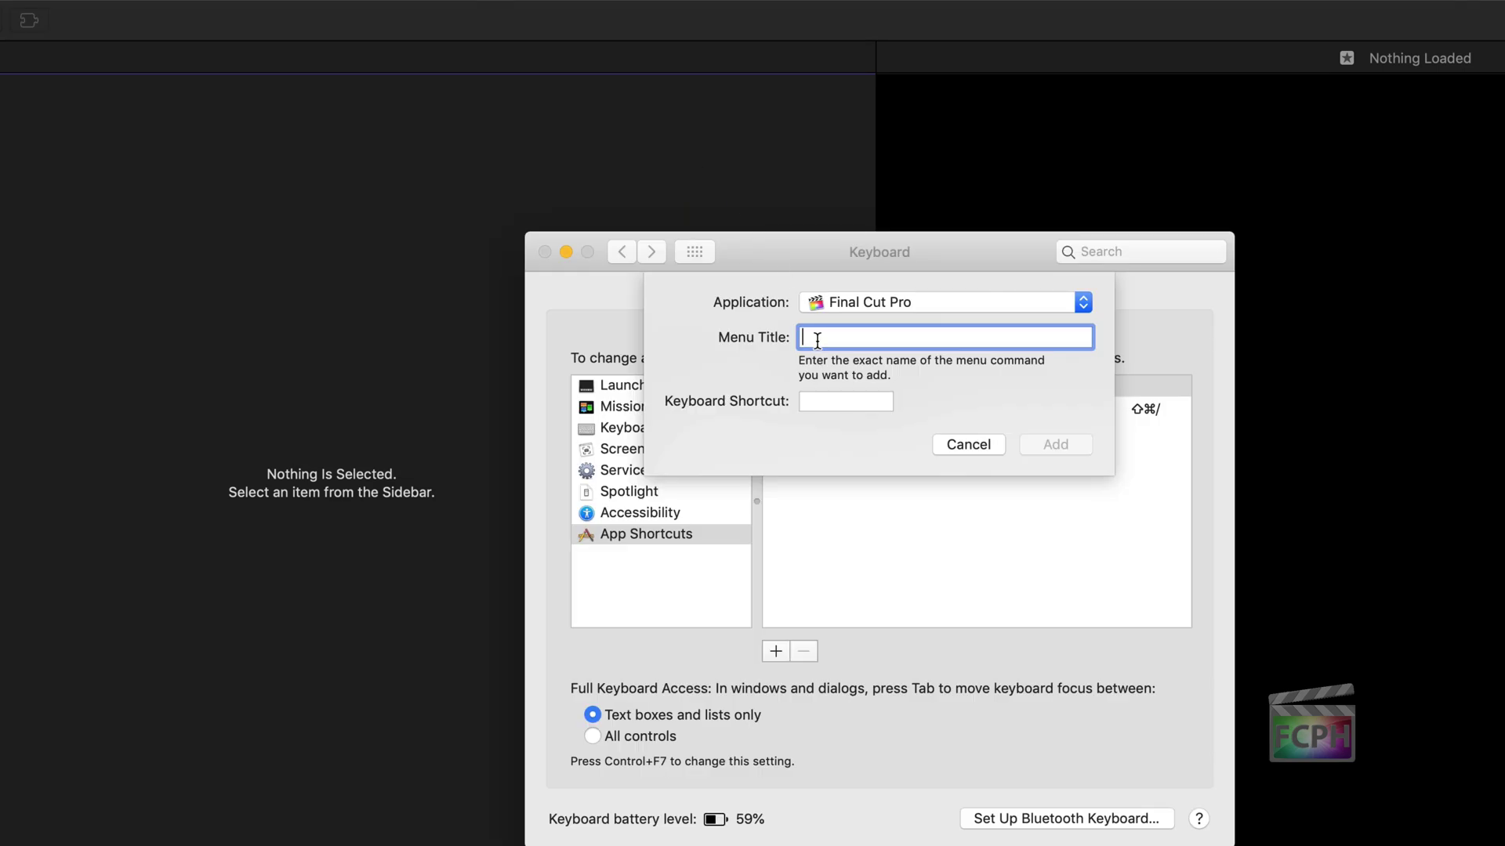
Step: Enter 'Window->Workspaces->Custom' as the menu title, fixing the mistyped separator
type("Window->Workspaces-.")
type("Custom")
key("Left")
key("Left")
key("Left")
key("Left")
key("Left")
key("Left")
key("BackSpace")
type(">")
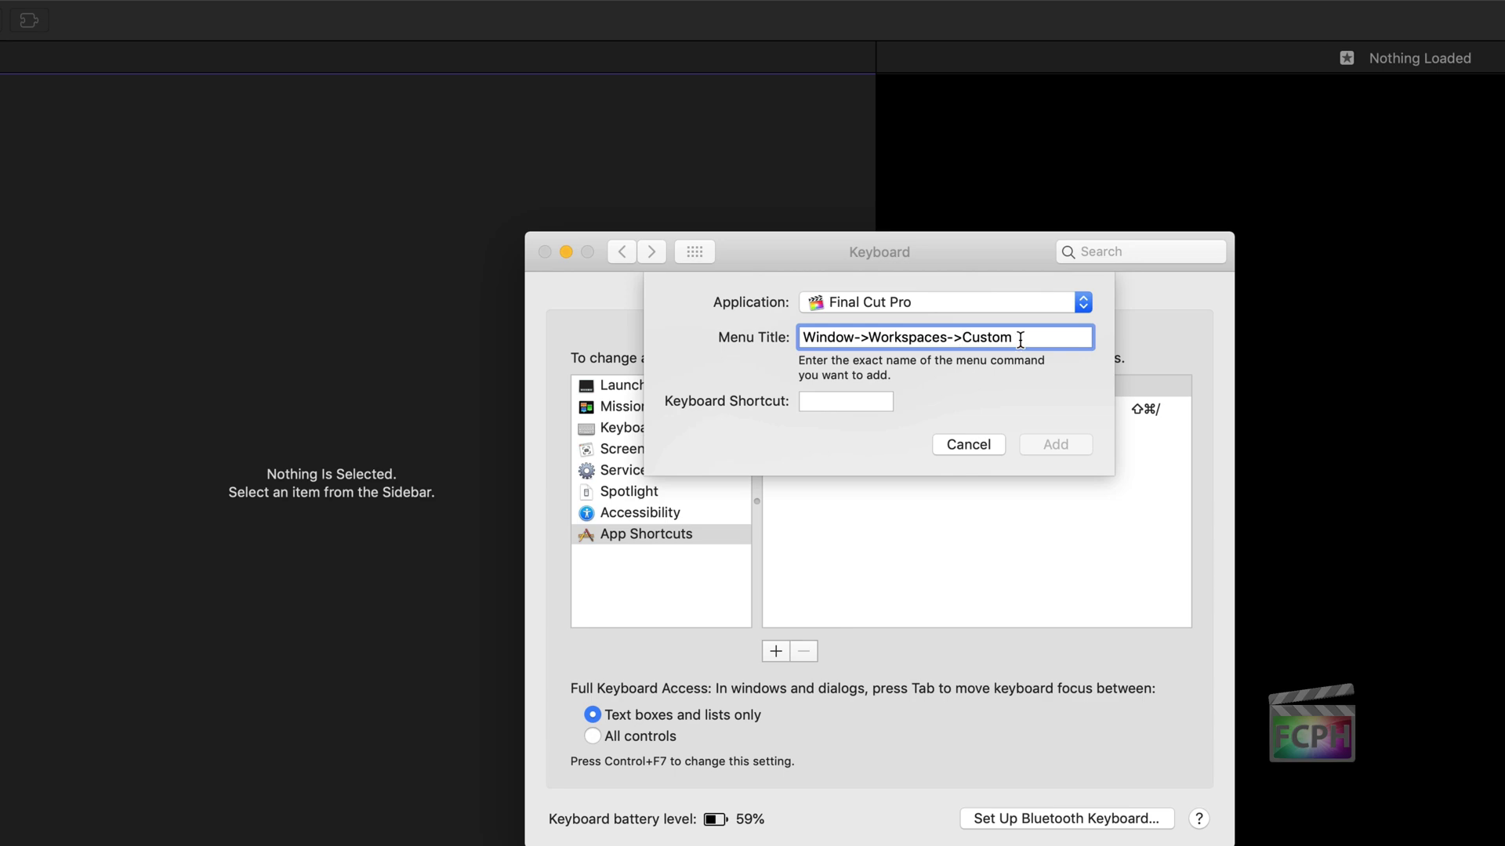
Step: Record ⌃⌥⇧⌘W as the keyboard shortcut and add it to the App Shortcuts list
left_click(814, 399)
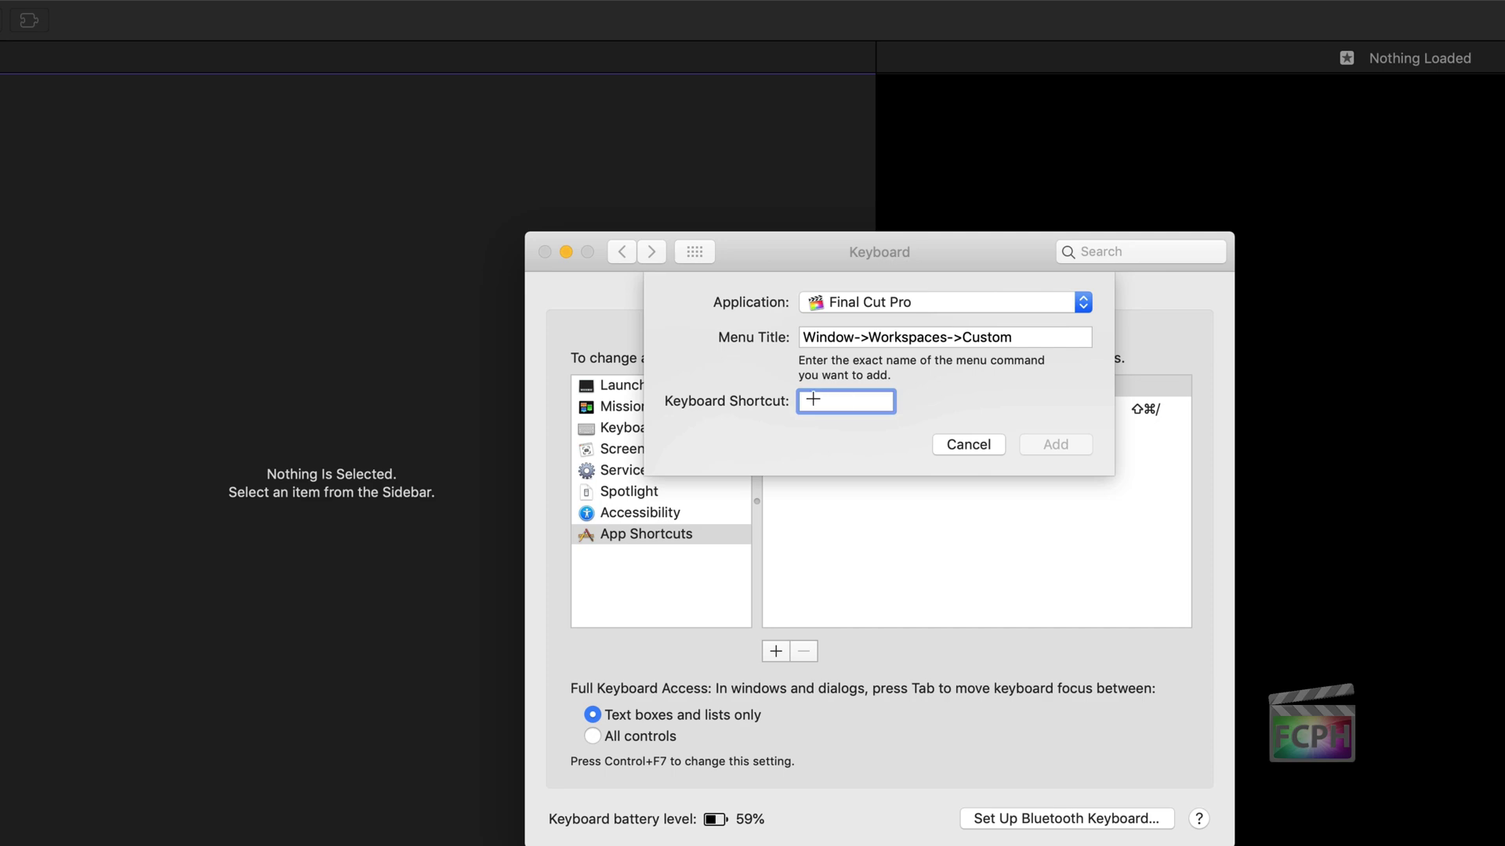
key("ctrl+alt+shift+super+w")
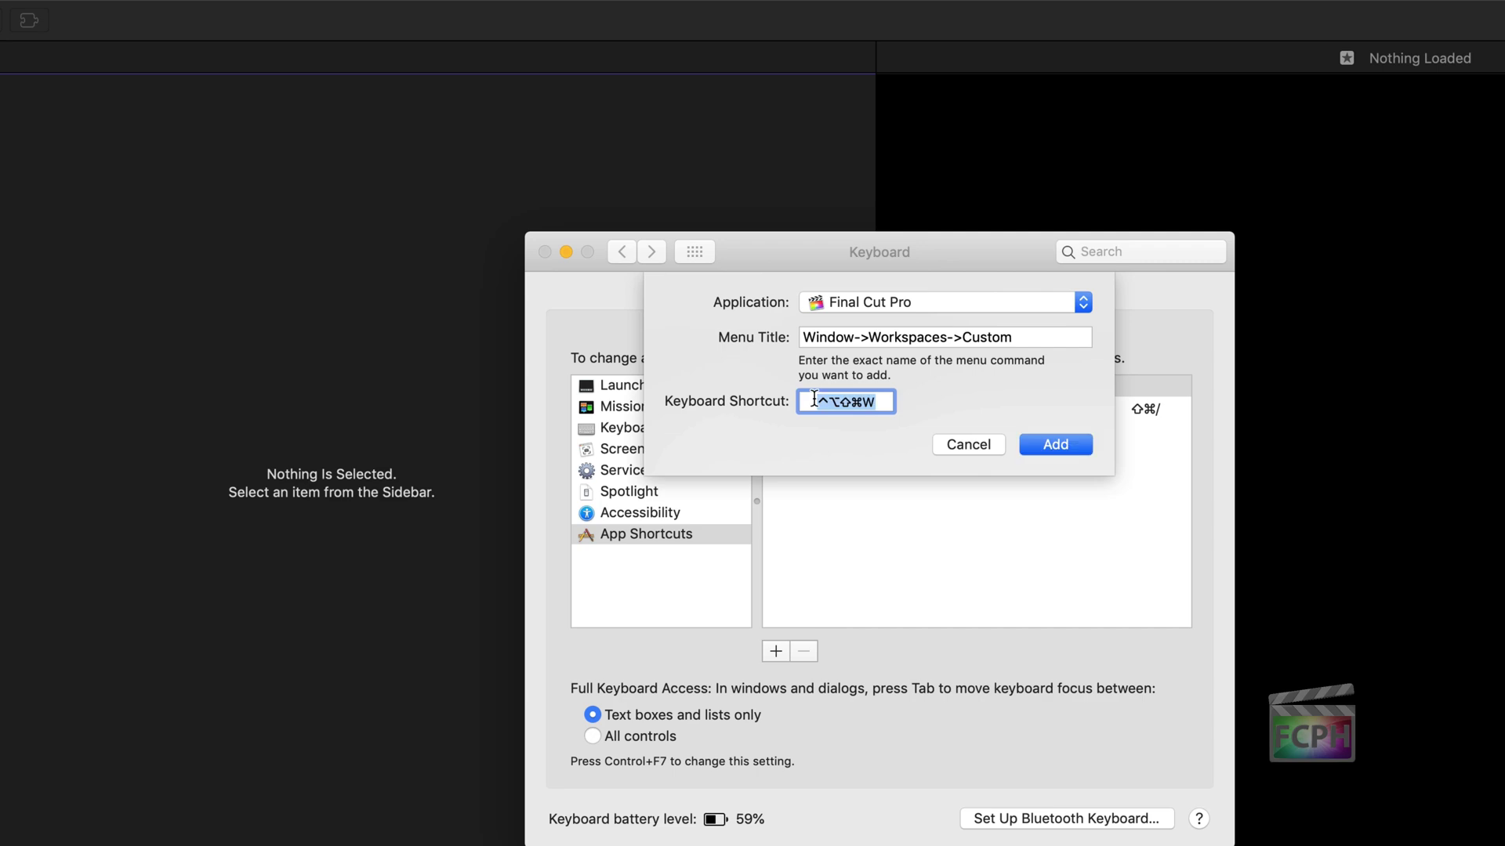
left_click(1055, 444)
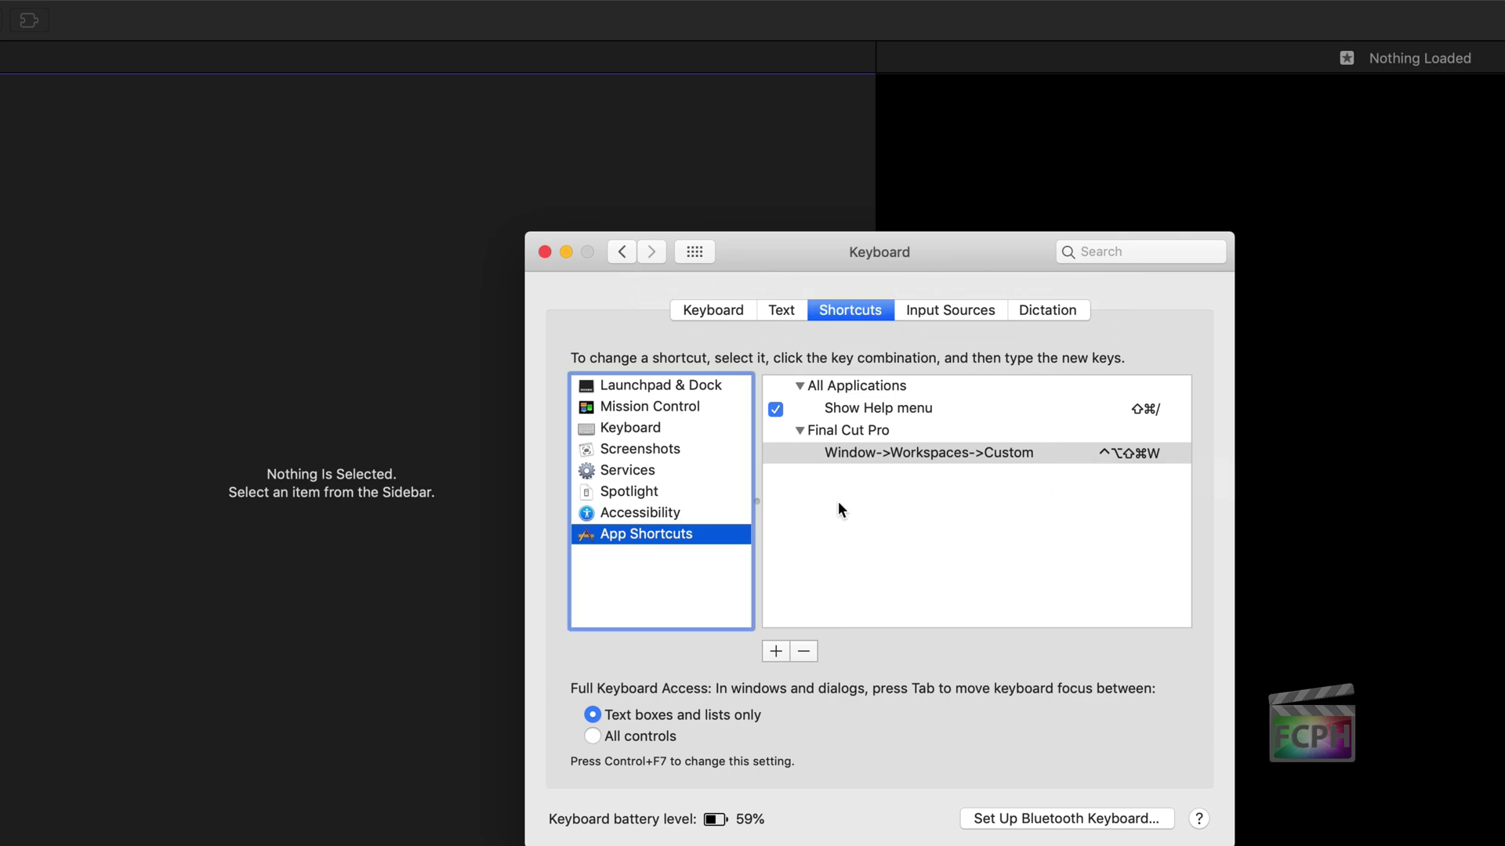
Step: Close Keyboard preferences, confirm Custom's shortcut in Window > Workspaces, and try Cmd-0 and Cmd-4 layouts
left_click(544, 251)
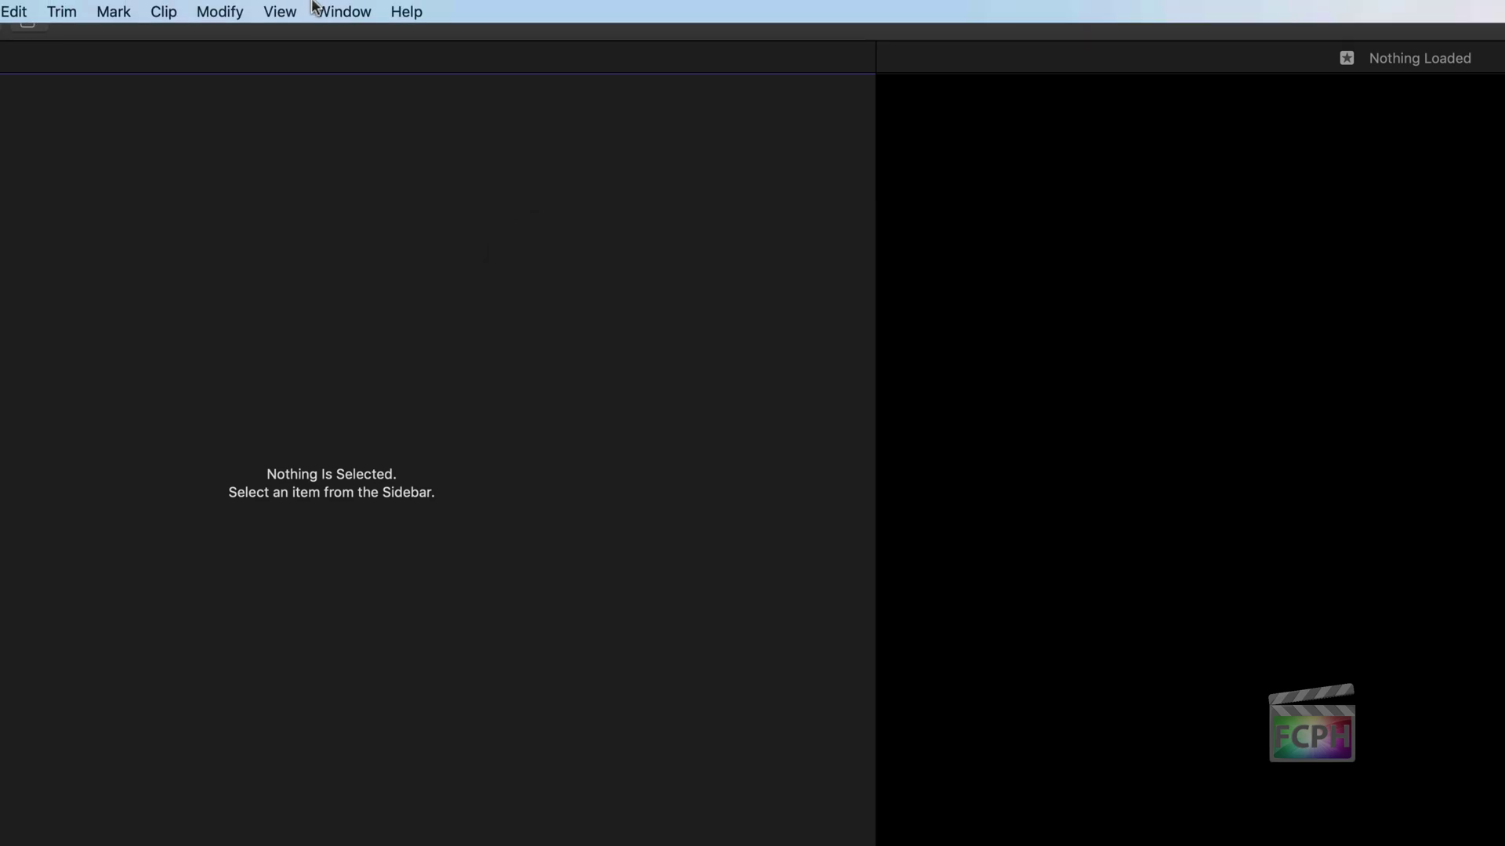
left_click(328, 8)
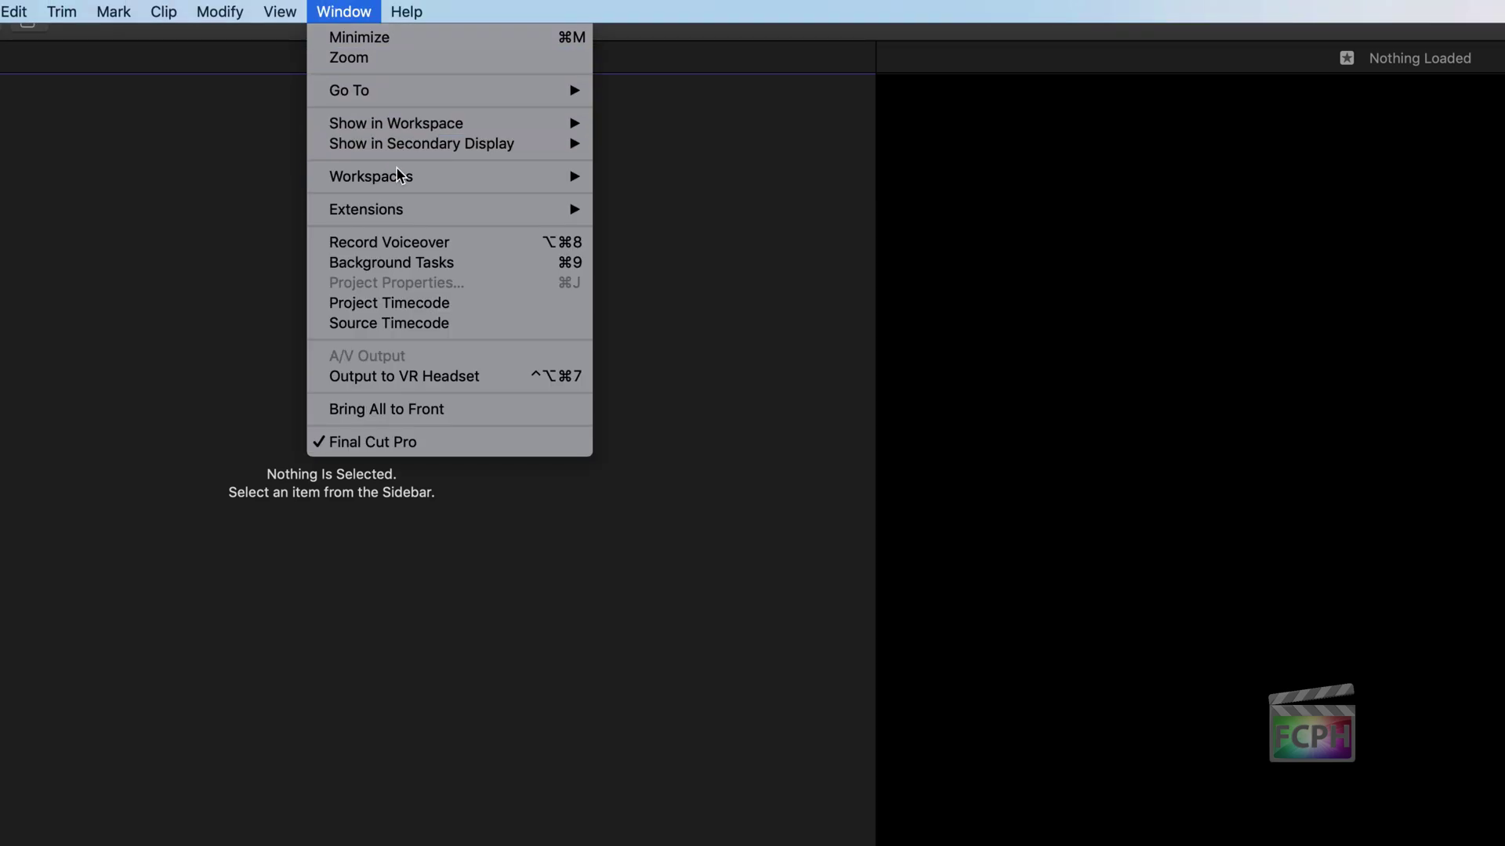
mouse_move(401, 179)
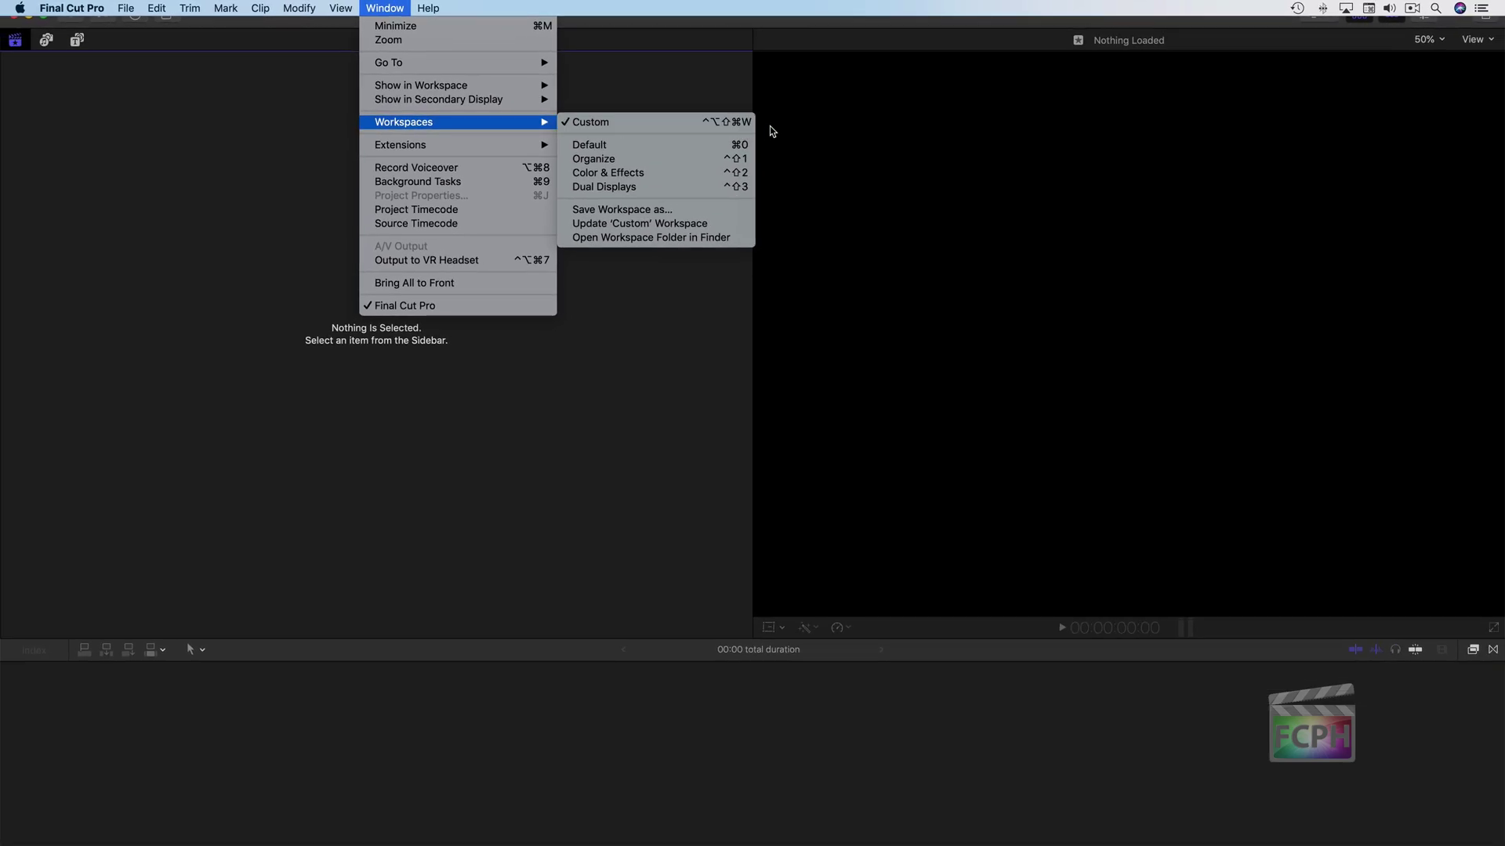
left_click(801, 143)
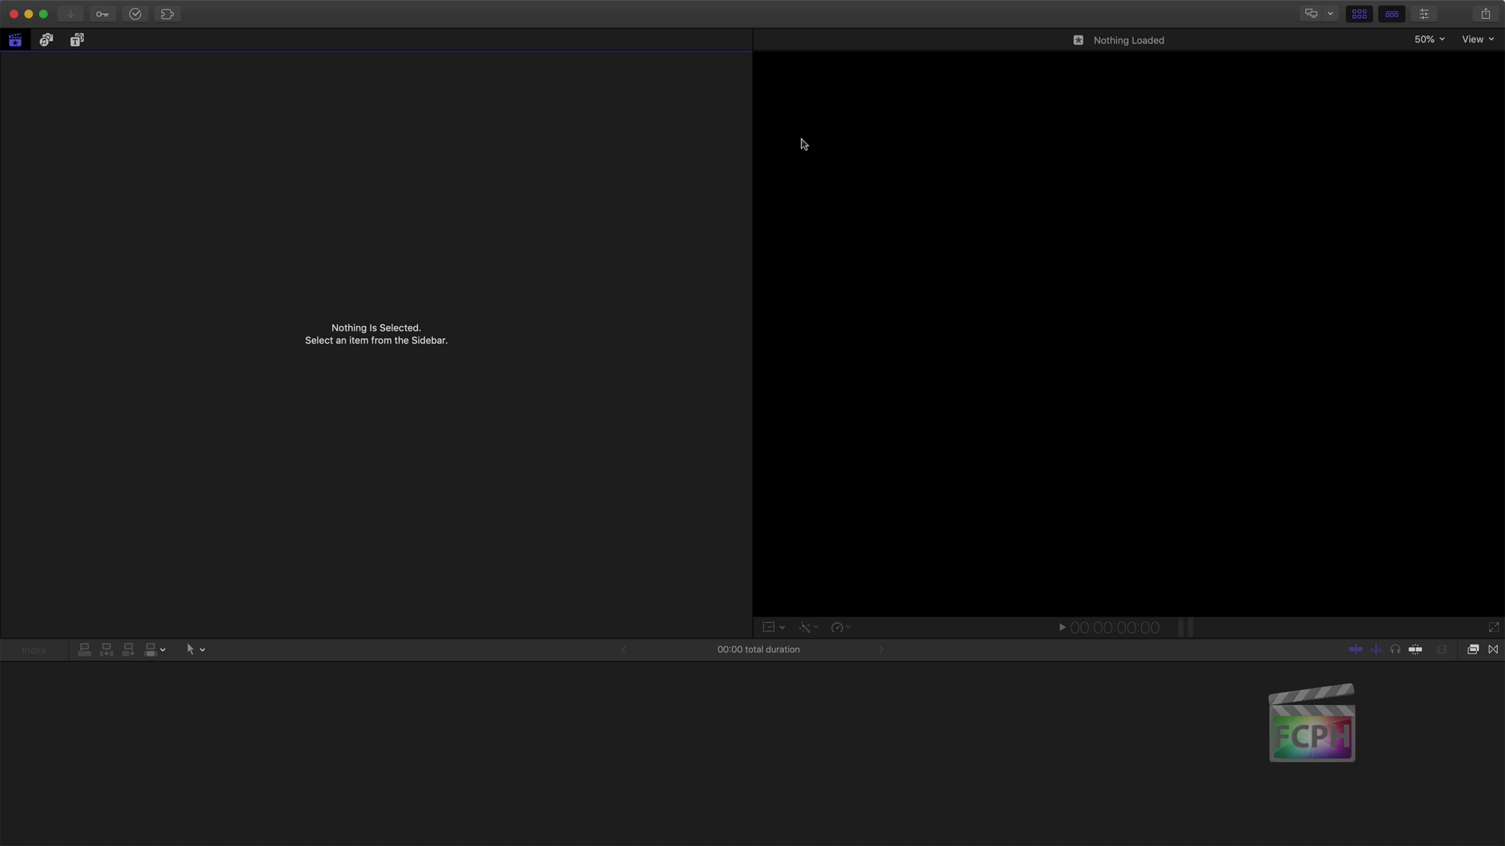
key("super+0")
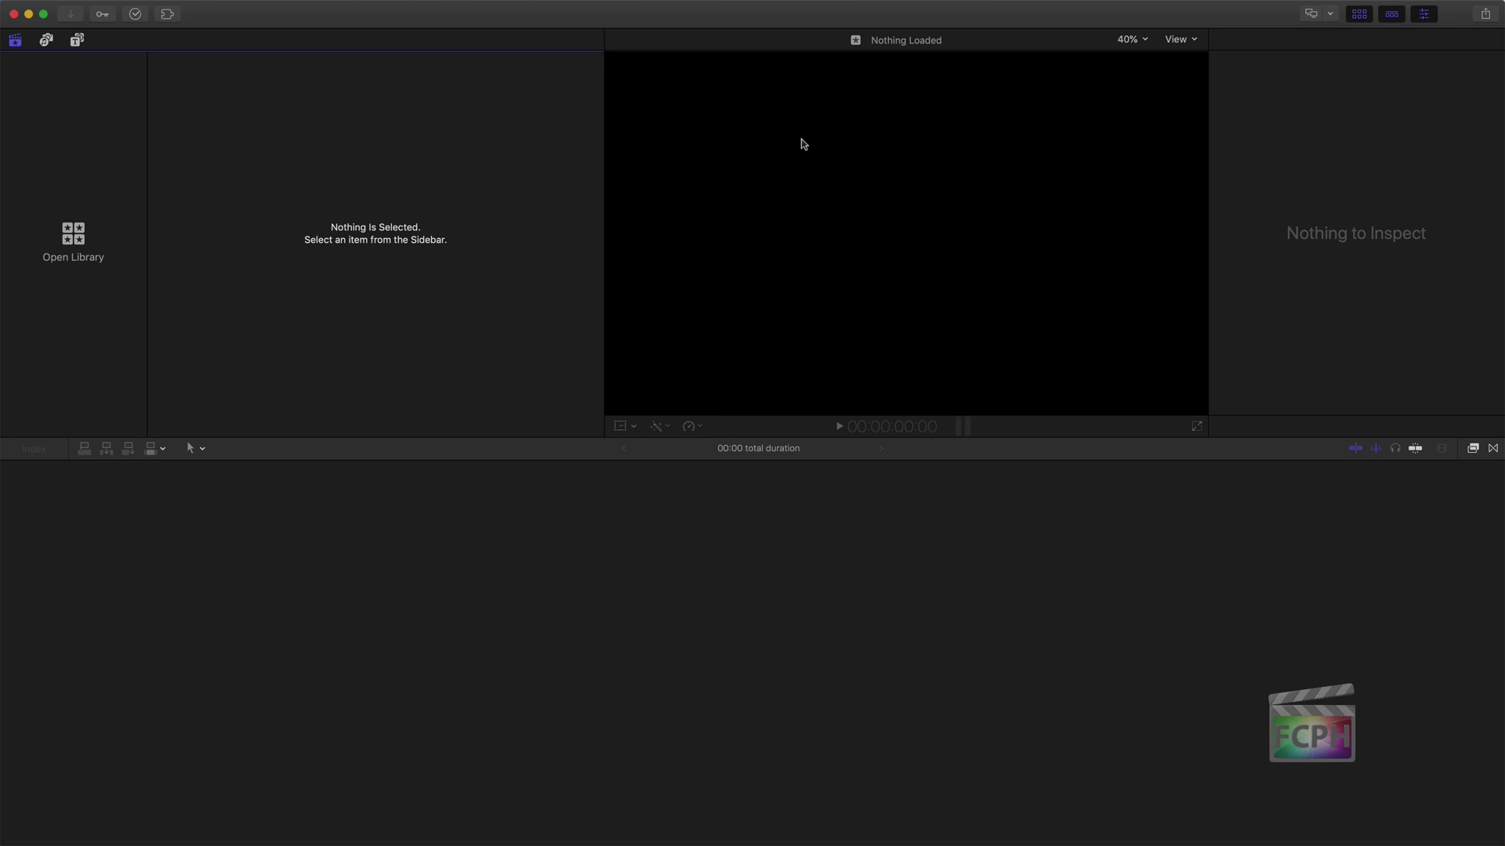
key("super+4")
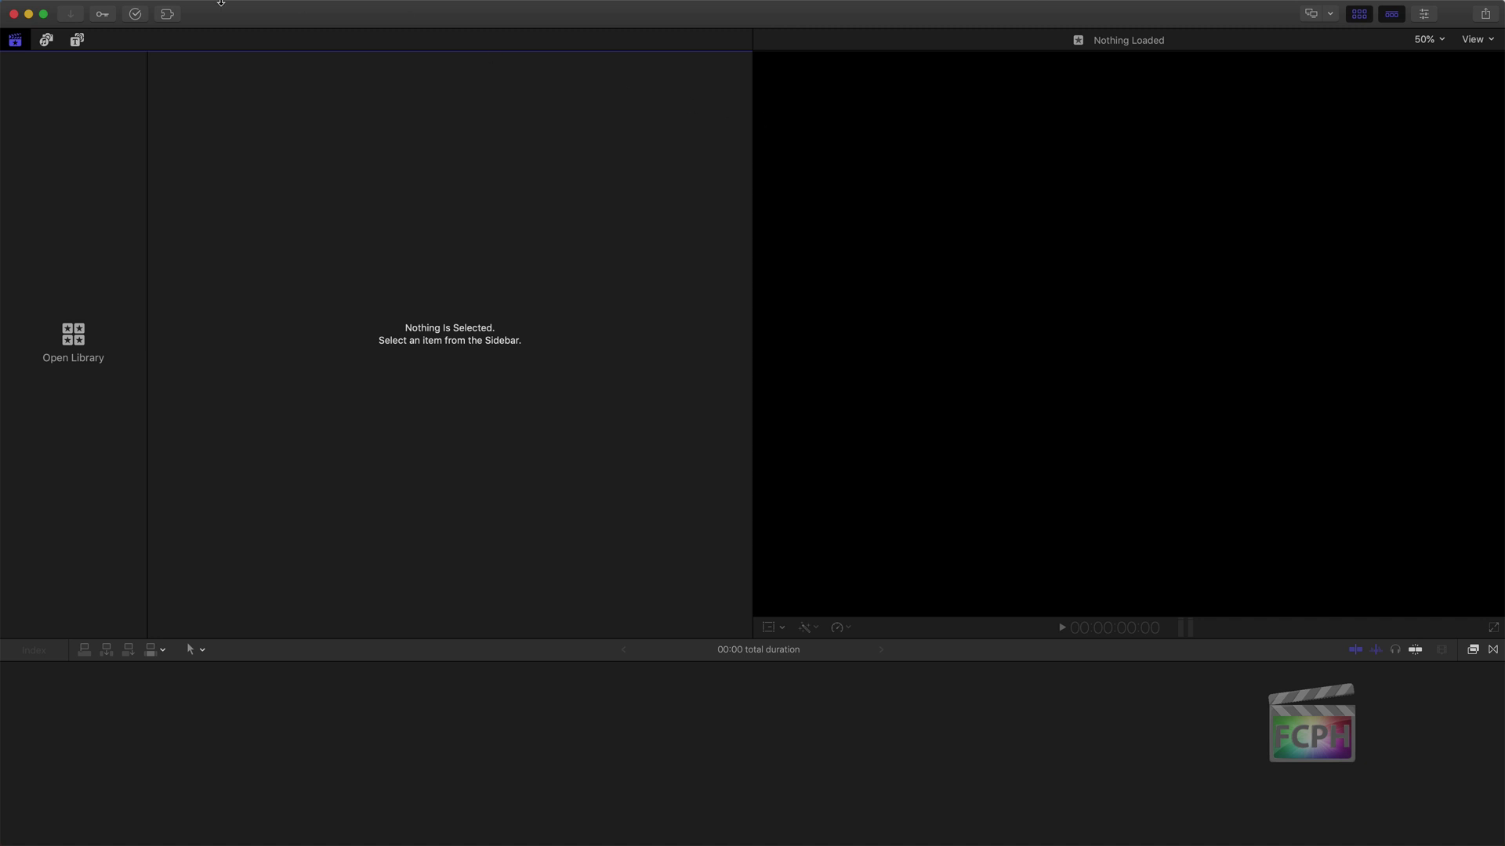
Step: Bring up the Command Editor via Final Cut Pro > Commands > Customize…
left_click(84, 7)
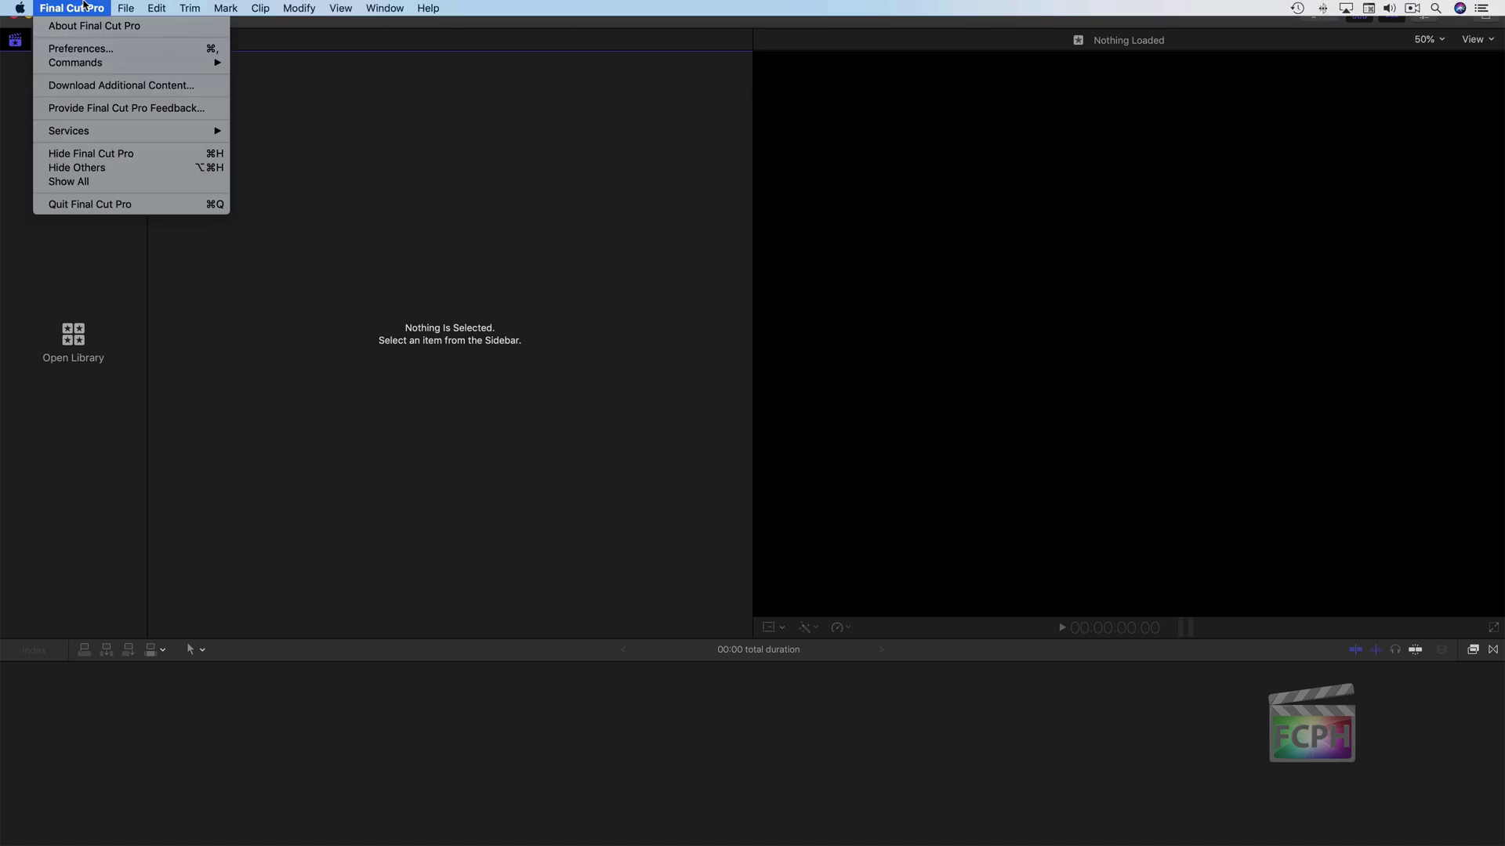
mouse_move(180, 66)
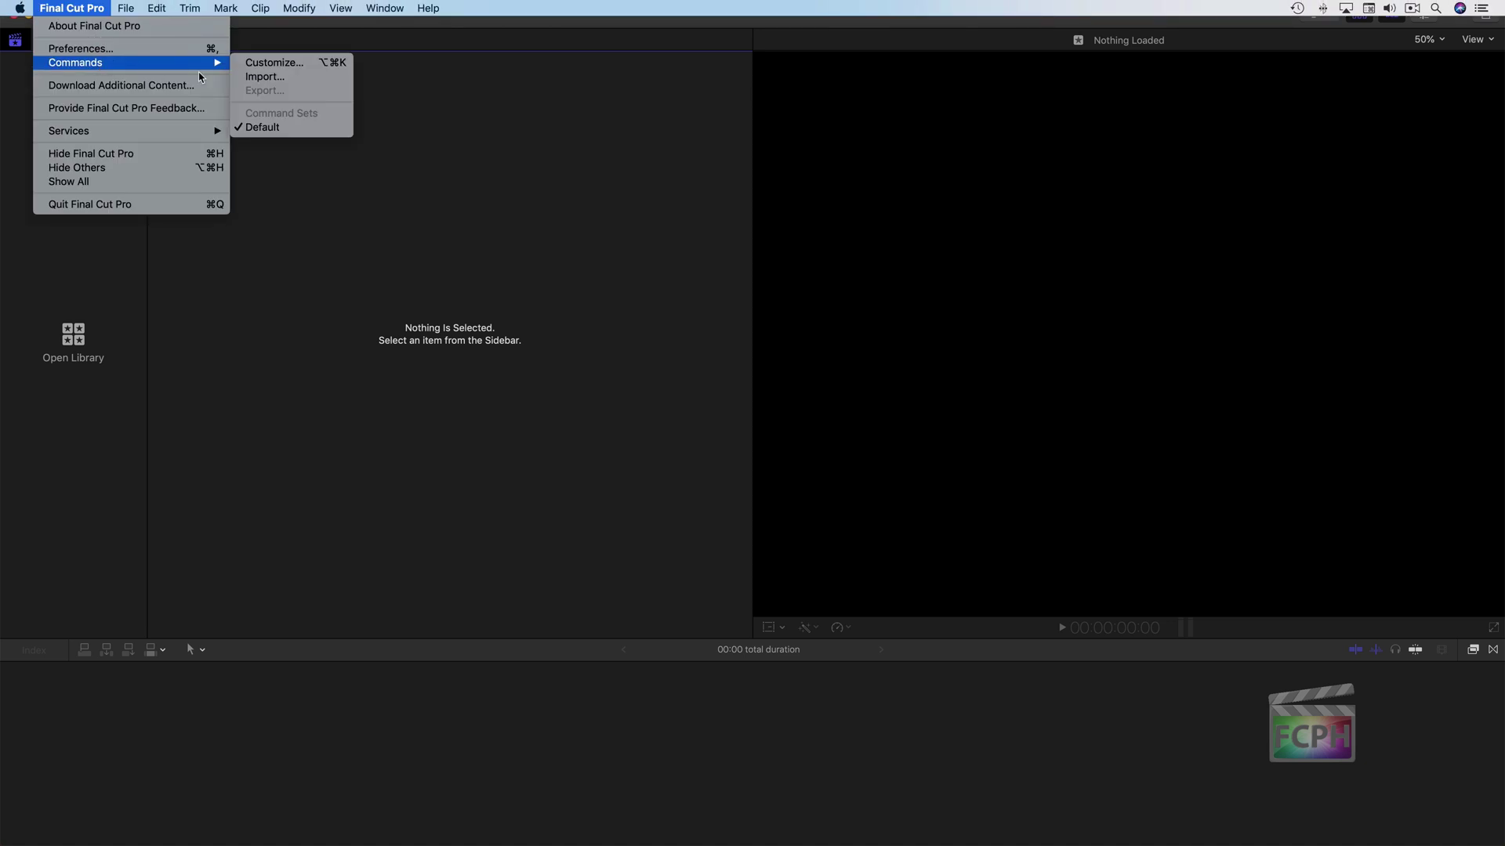
left_click(284, 63)
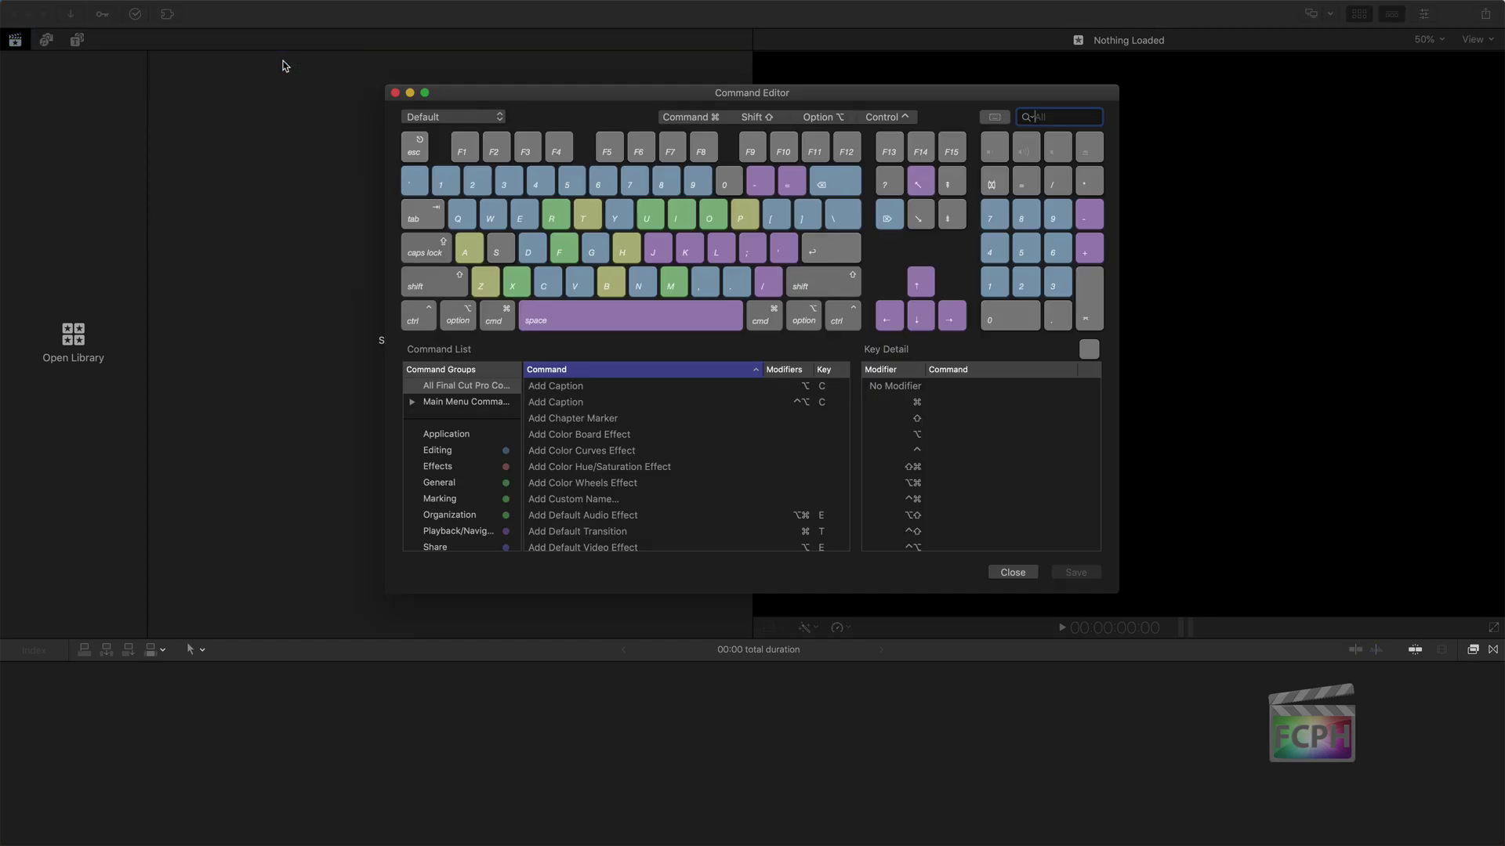